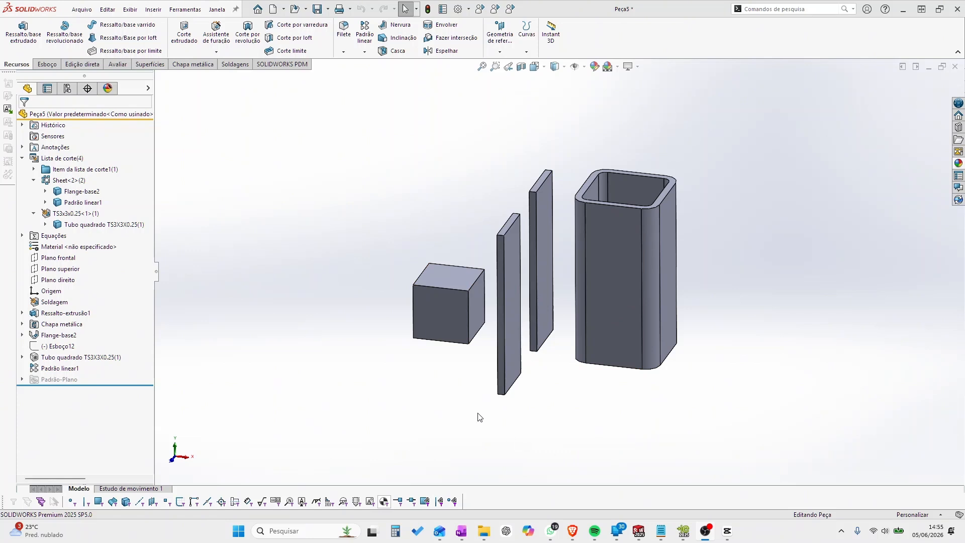
# Close the open part document Peça5 to leave an empty workspace
pyautogui.click(512, 369)
pyautogui.click(521, 419)
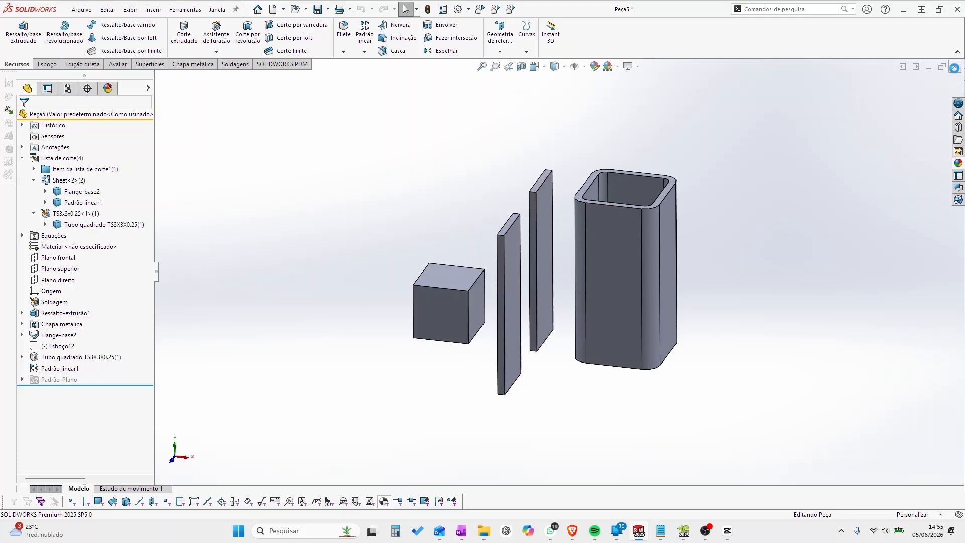
pyautogui.click(957, 66)
pyautogui.click(472, 282)
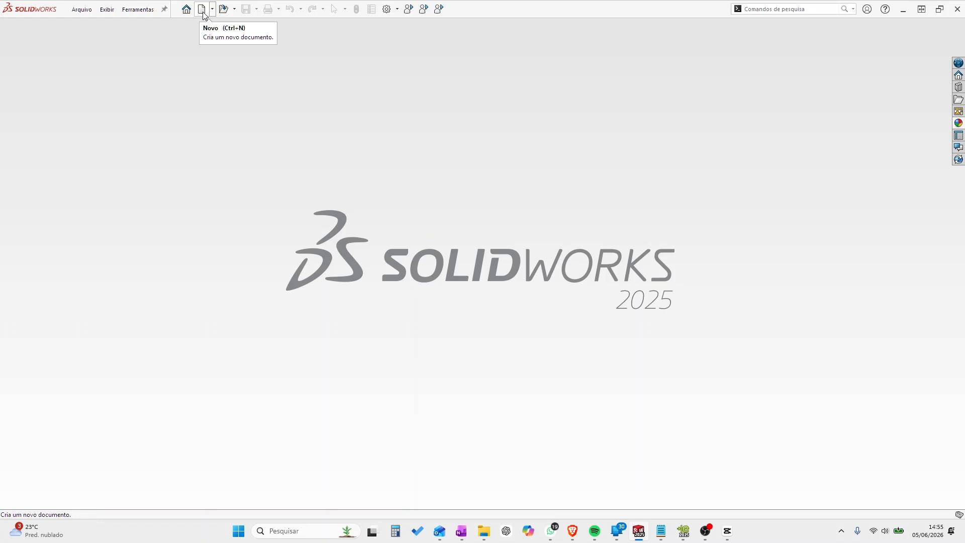
# Create a new part document, comparing the advanced template list with the novice view and choosing Peça in the novice view
pyautogui.click(203, 10)
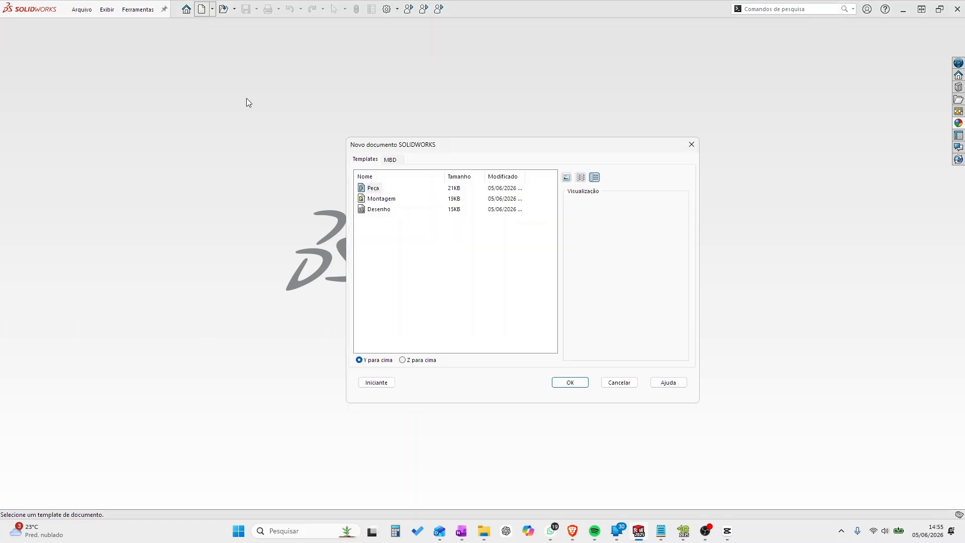
pyautogui.click(381, 384)
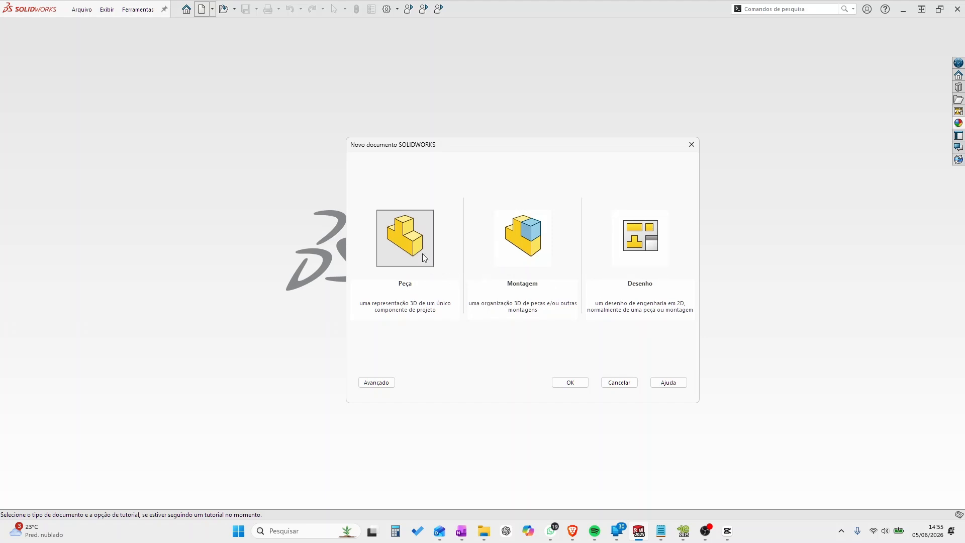
pyautogui.click(376, 383)
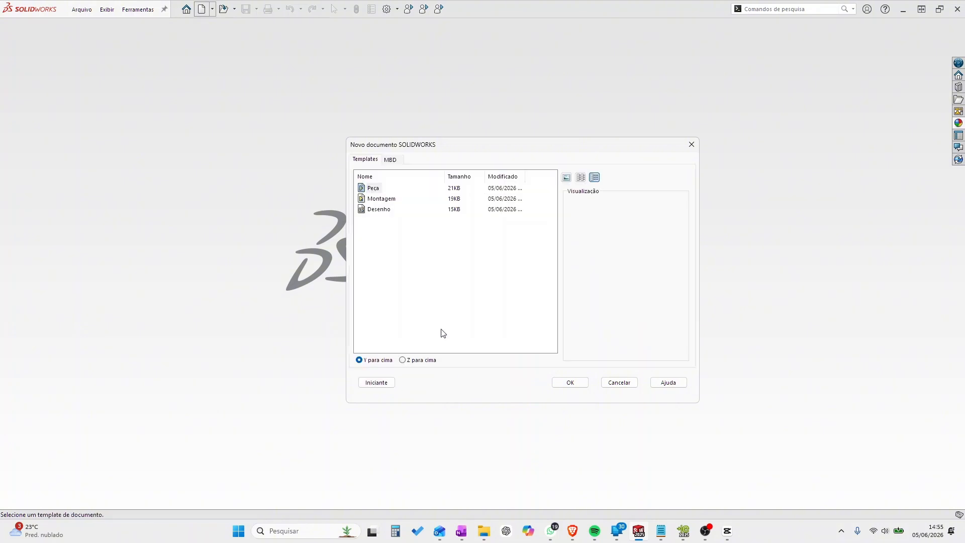
pyautogui.click(375, 200)
pyautogui.click(376, 209)
pyautogui.click(373, 189)
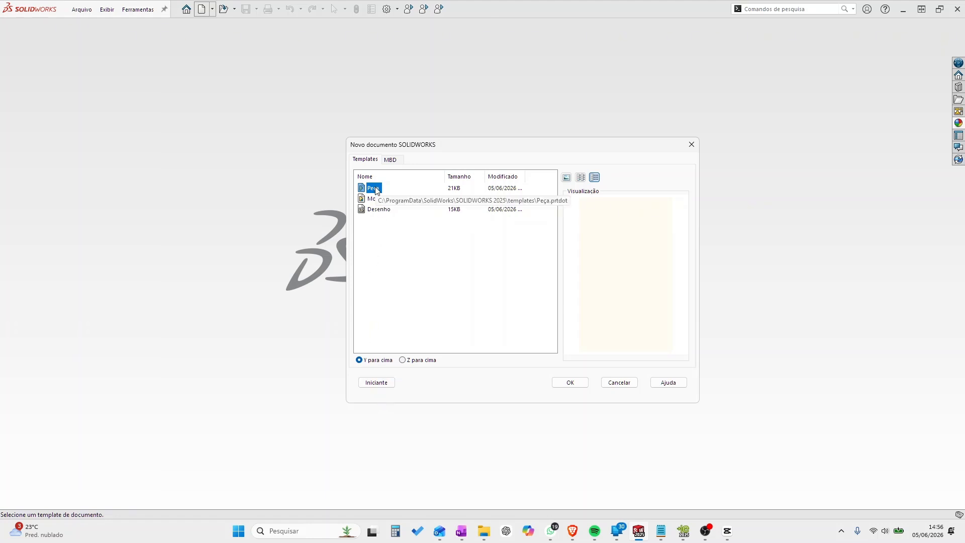
pyautogui.click(376, 383)
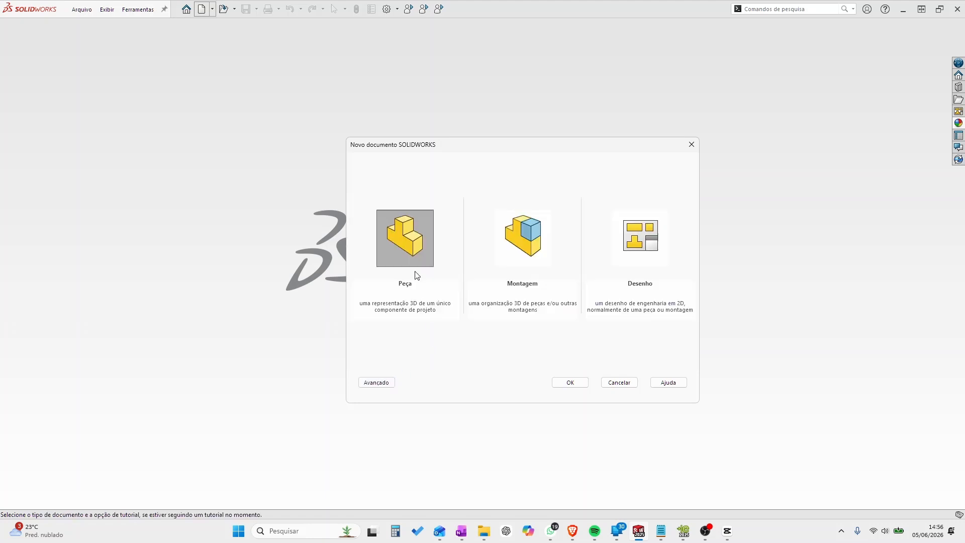
pyautogui.doubleClick(408, 250)
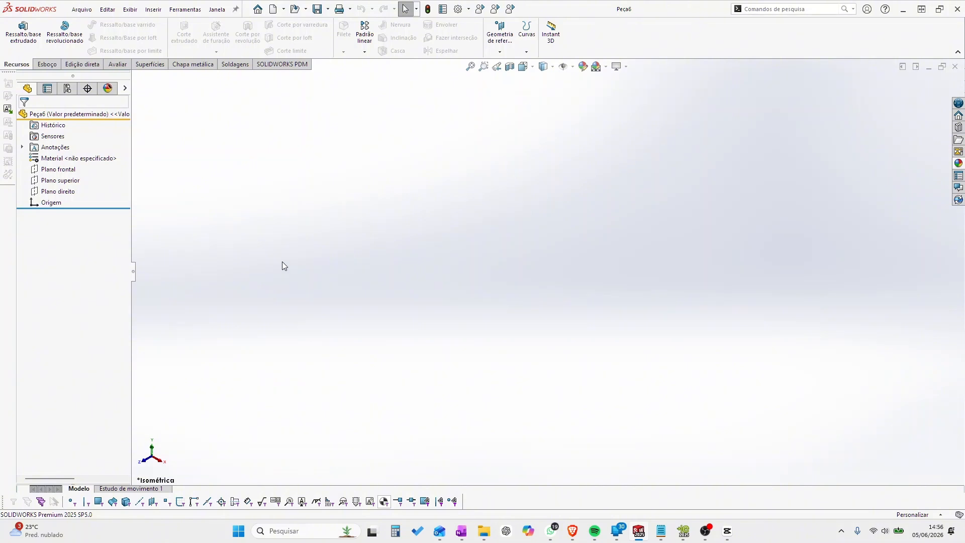
# Sketch a corner rectangle about 64 by 58 mm on the front plane, above and to the left of the origin
pyautogui.click(57, 170)
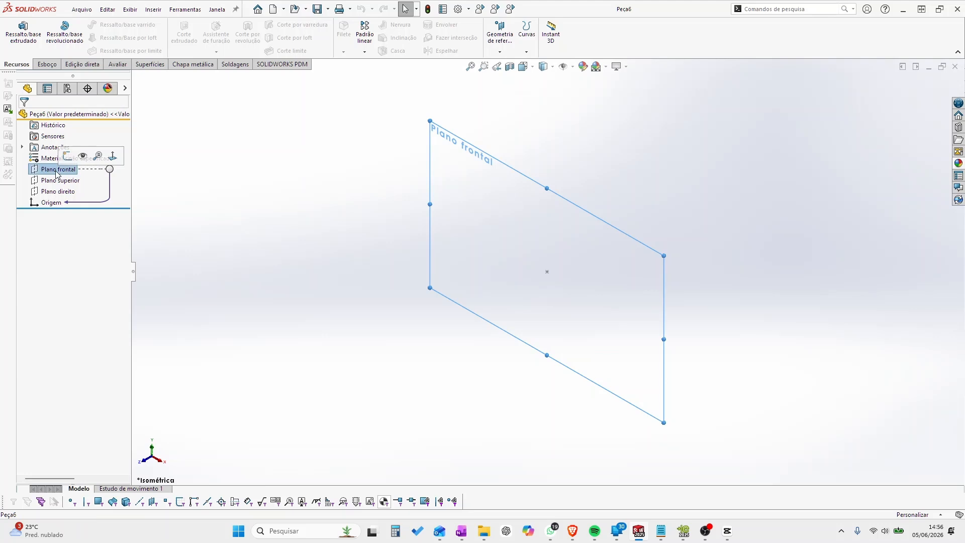
pyautogui.click(66, 157)
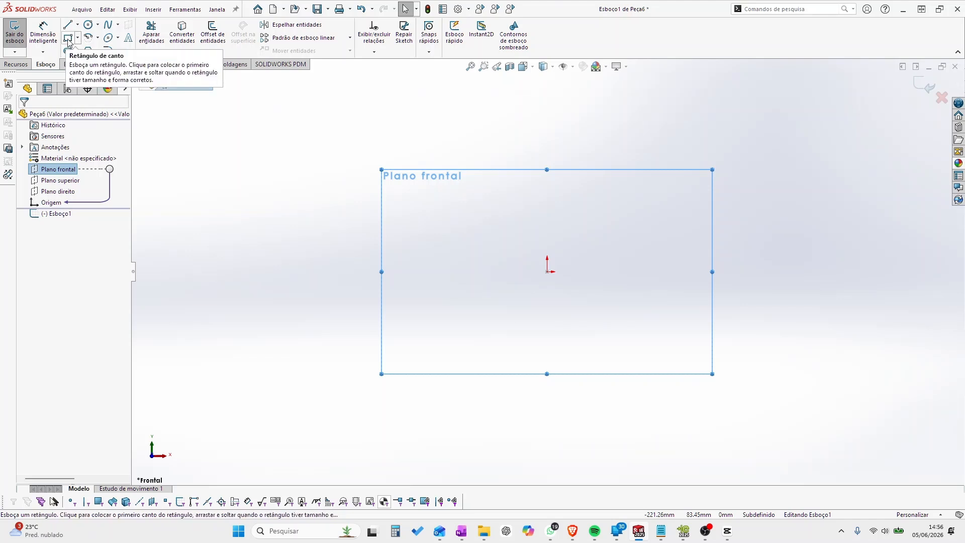
pyautogui.click(69, 39)
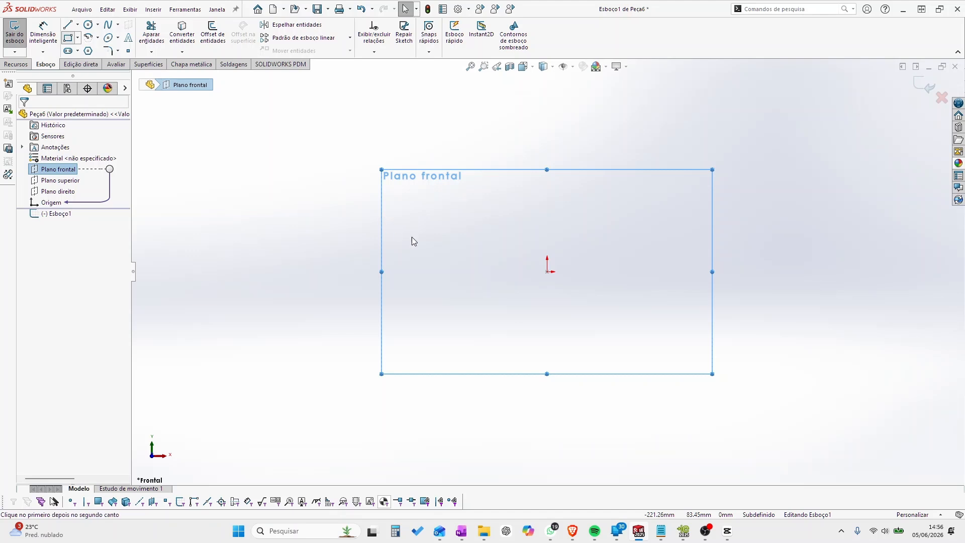
pyautogui.click(416, 272)
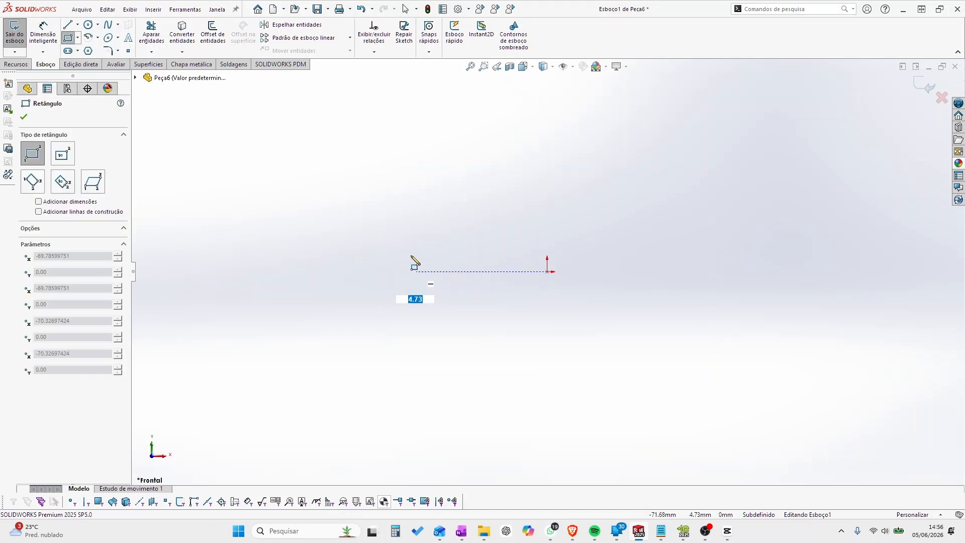
pyautogui.click(299, 133)
pyautogui.press('Escape')
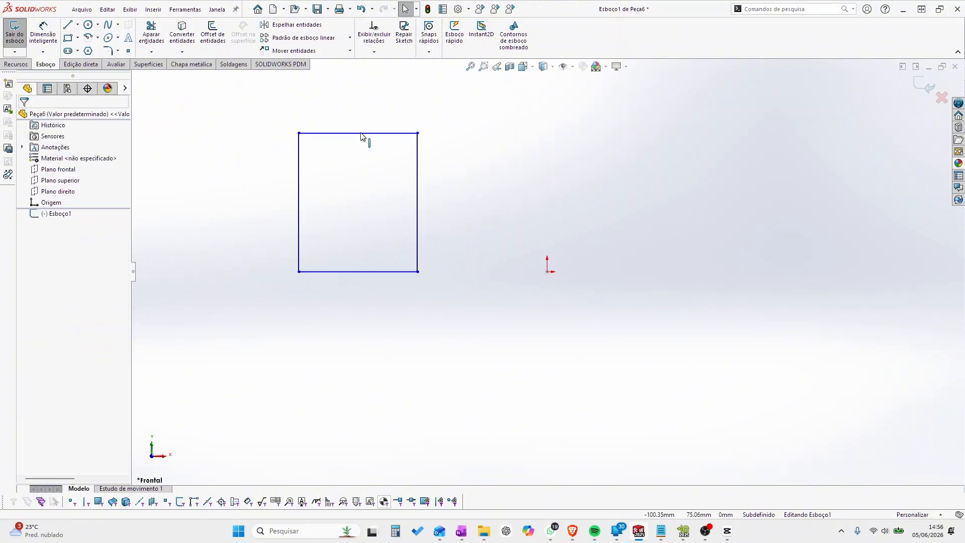
# Dimension the rectangle's width and height, setting both to 50 mm
pyautogui.press('d')
pyautogui.click(364, 133)
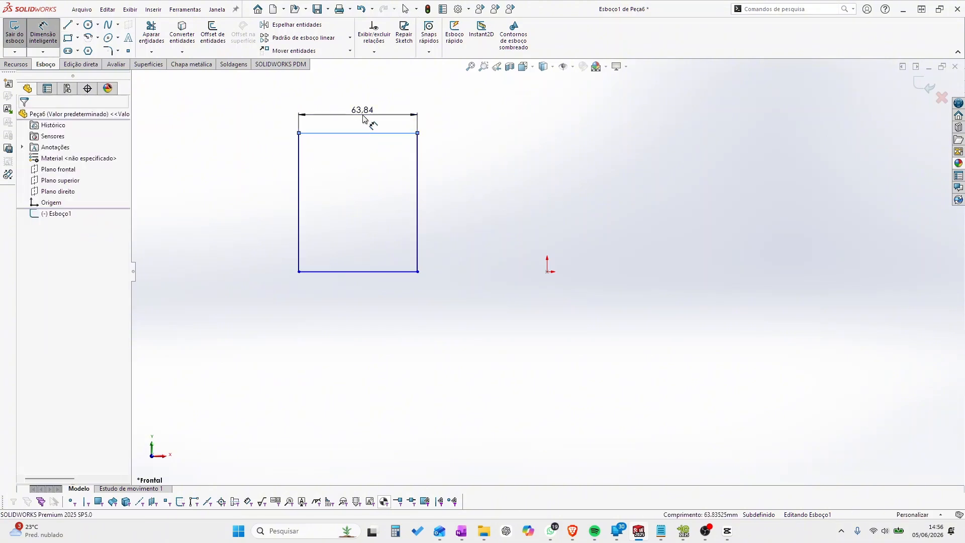
pyautogui.click(366, 120)
pyautogui.write('50')
pyautogui.press('Return')
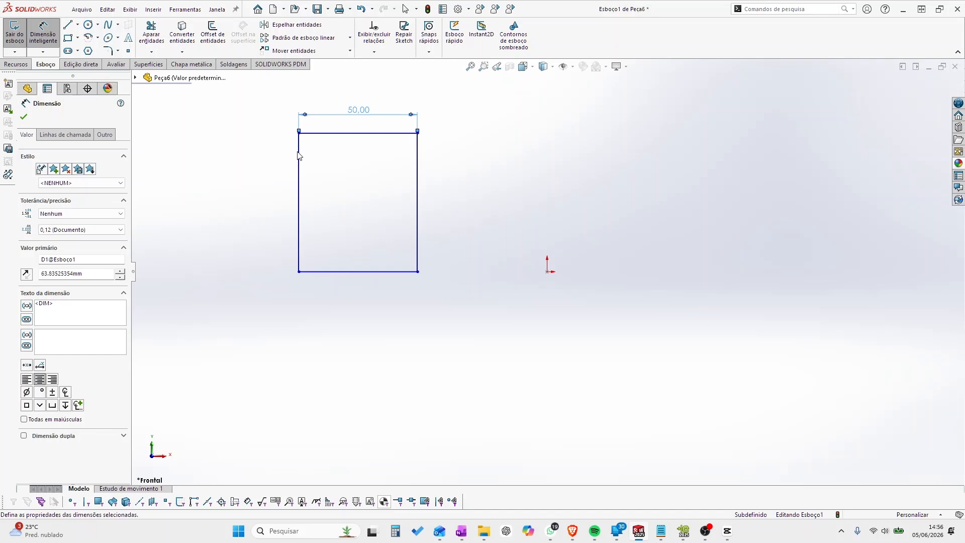
pyautogui.click(299, 166)
pyautogui.click(266, 190)
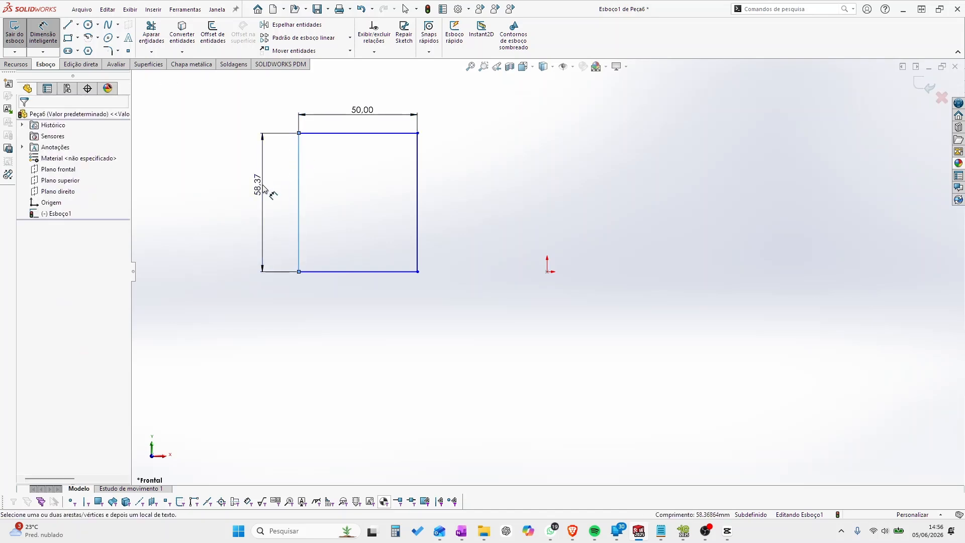
pyautogui.write('50')
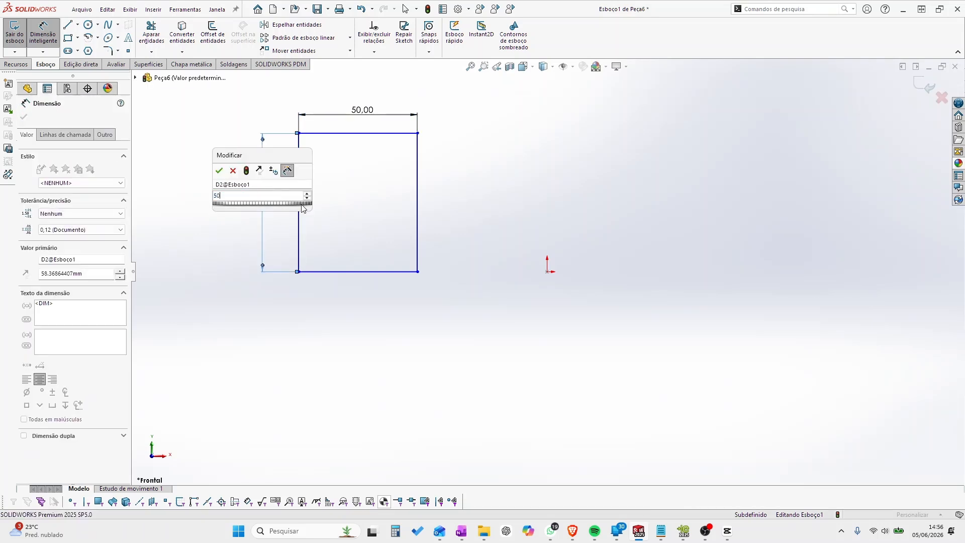
pyautogui.press('Return')
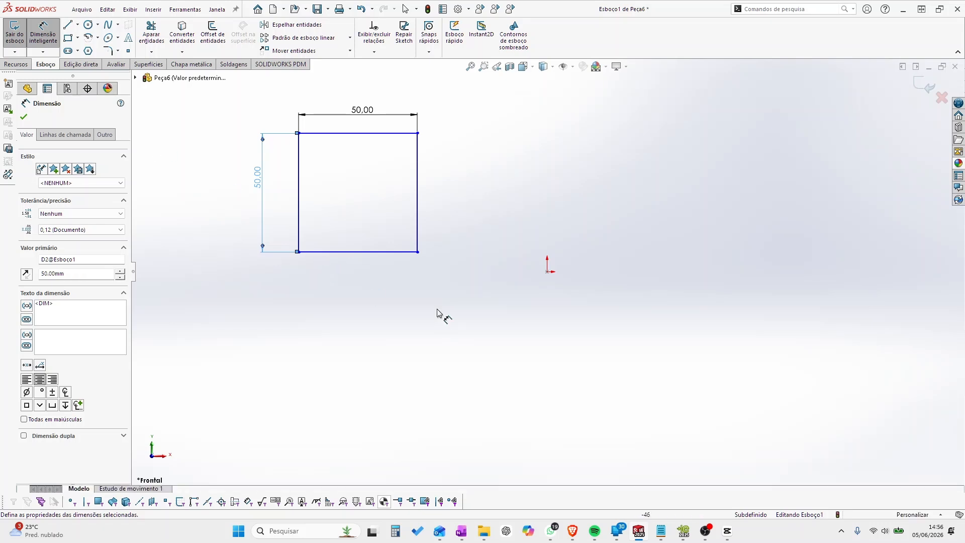
pyautogui.press('Escape')
# Make the square's lower edge coincident with the origin and dimension the horizontal distance from its right edge to the origin
pyautogui.keyDown('ctrl'); pyautogui.click(548, 271); pyautogui.keyUp('ctrl')
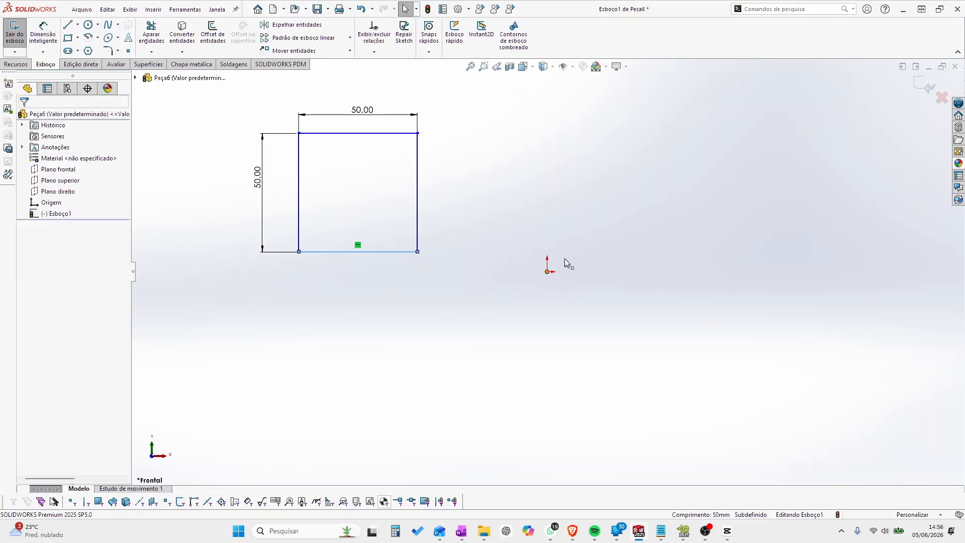
pyautogui.click(594, 230)
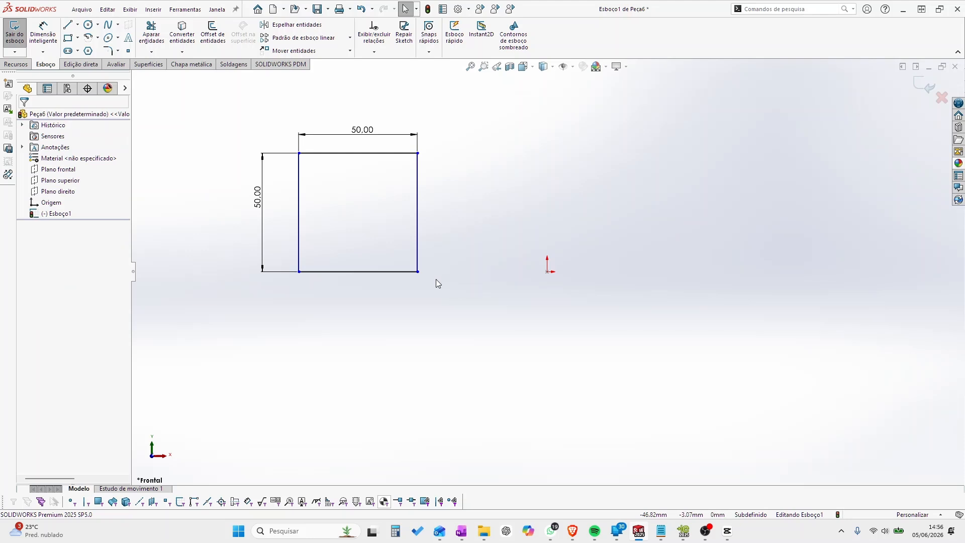
pyautogui.press('d')
pyautogui.click(424, 242)
pyautogui.click(547, 271)
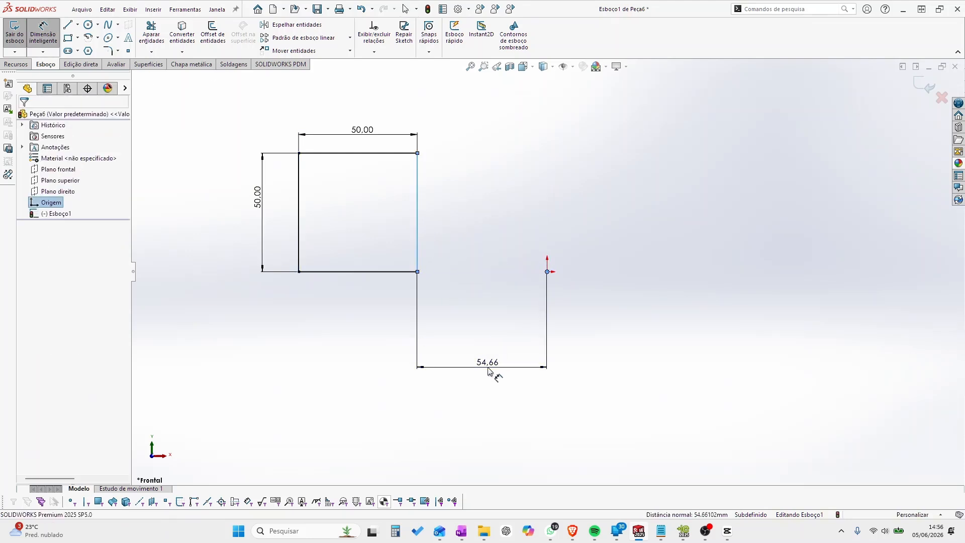
pyautogui.click(489, 371)
pyautogui.press('Return')
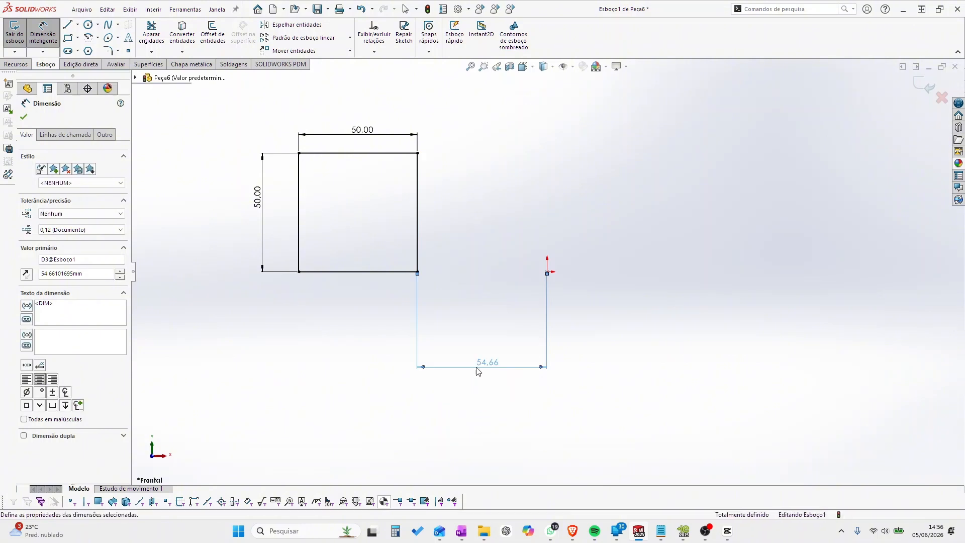
# Set the square's distance to the origin to 60 mm, rearrange the sketch dimensions around the square and exit the sketch
pyautogui.moveTo(490, 366)
pyautogui.mouseDown()
pyautogui.moveTo(491, 147)
pyautogui.moveTo(481, 133)
pyautogui.moveTo(460, 332)
pyautogui.moveTo(463, 352)
pyautogui.moveTo(484, 351)
pyautogui.mouseUp()
pyautogui.click(492, 422)
pyautogui.moveTo(245, 205); pyautogui.dragTo(260, 213)
pyautogui.click(349, 132)
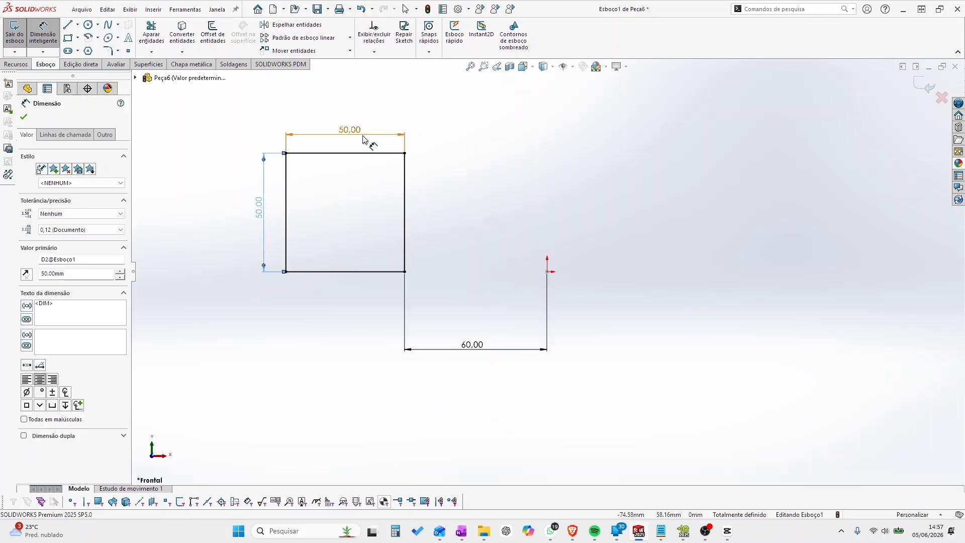
pyautogui.moveTo(357, 139); pyautogui.dragTo(347, 128)
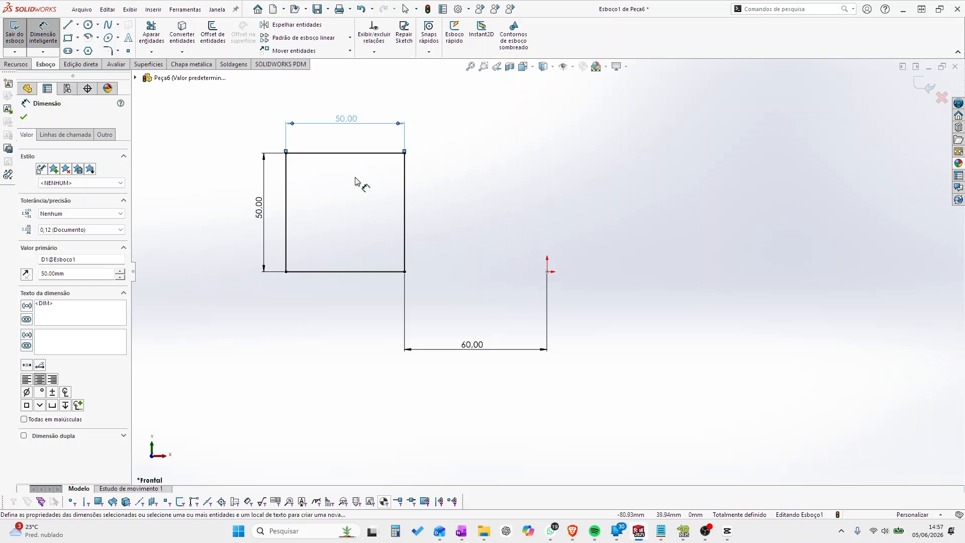
pyautogui.click(360, 198)
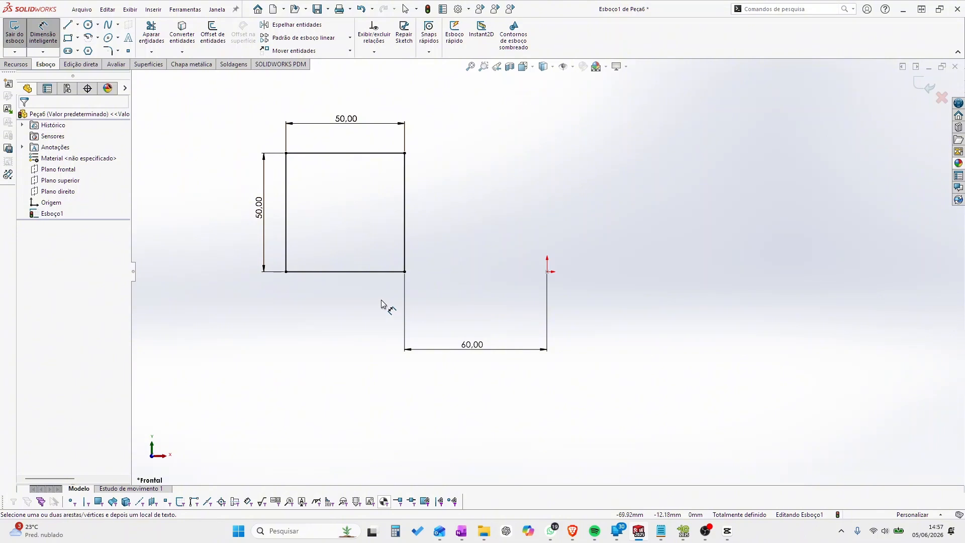
pyautogui.click(12, 43)
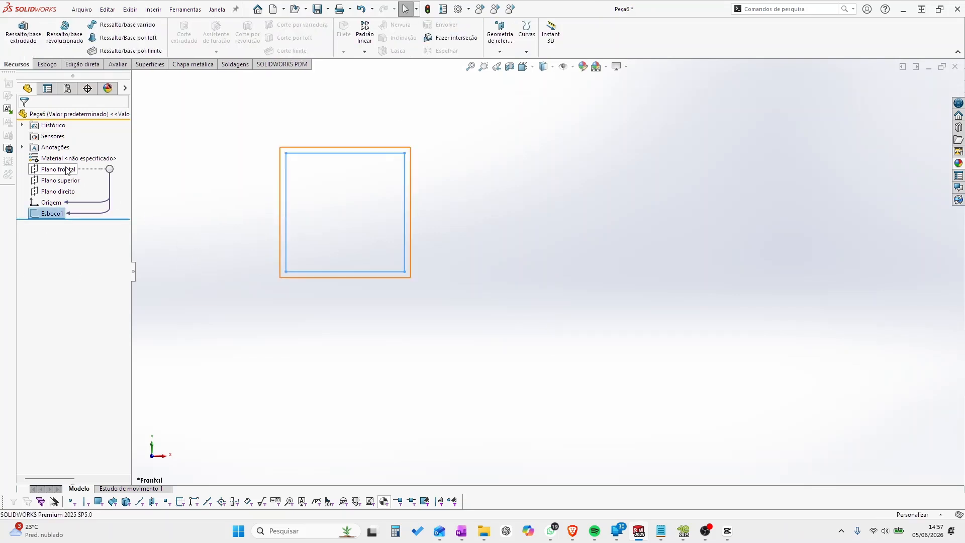
# Extrude the square sketch into a solid block with a mid-plane depth of 50 mm
pyautogui.click(58, 170)
pyautogui.click(56, 215)
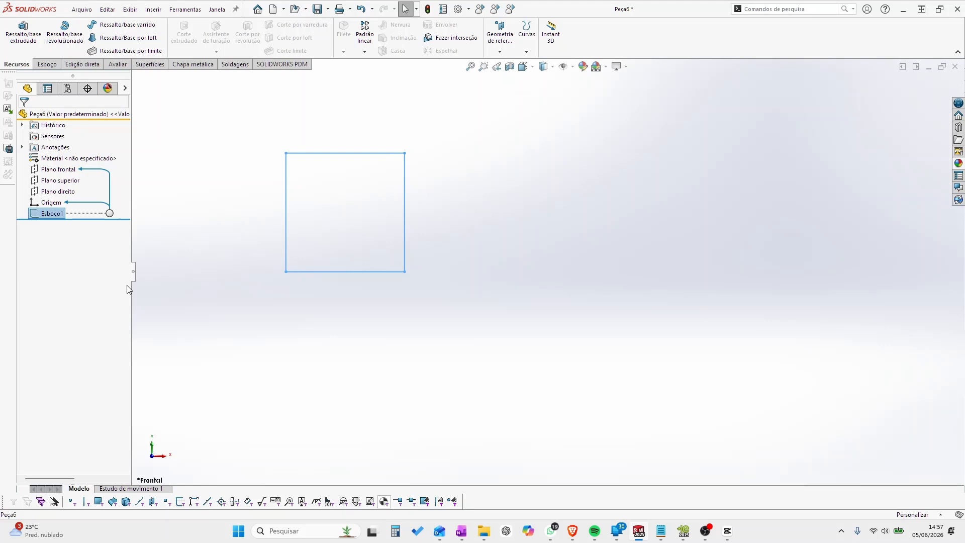
pyautogui.click(48, 216)
pyautogui.click(32, 217)
pyautogui.click(30, 51)
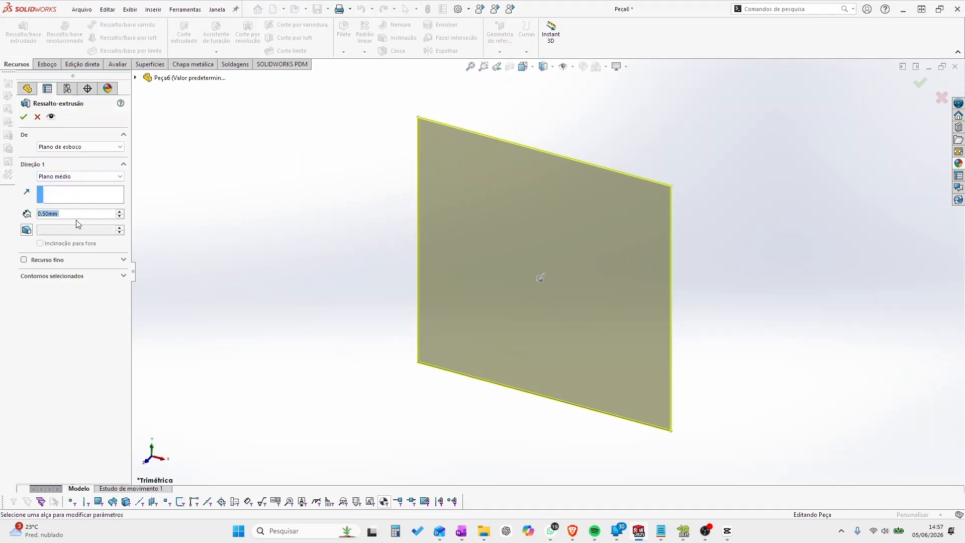
pyautogui.write('50')
pyautogui.press('Return')
pyautogui.click(24, 119)
pyautogui.scroll(8, 608, 310)
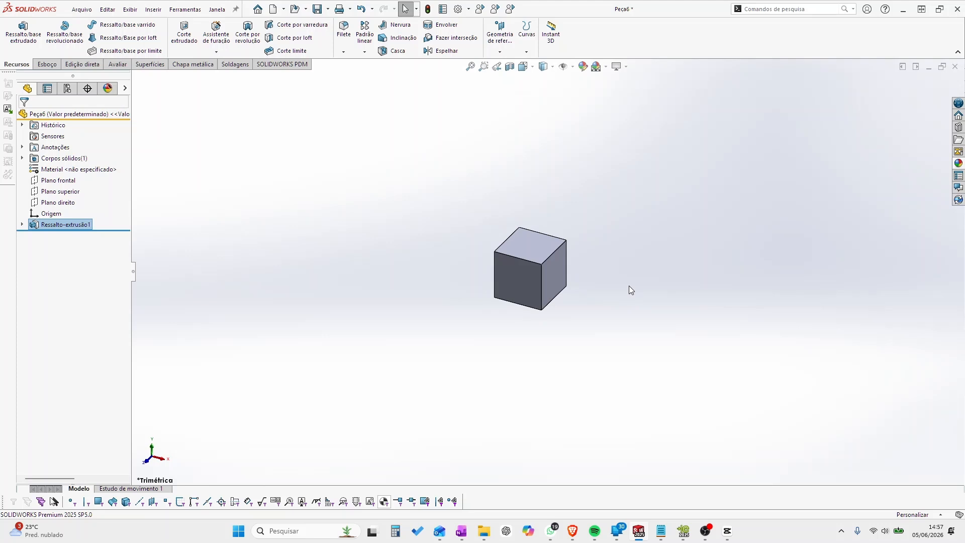
pyautogui.scroll(-3, 589, 275)
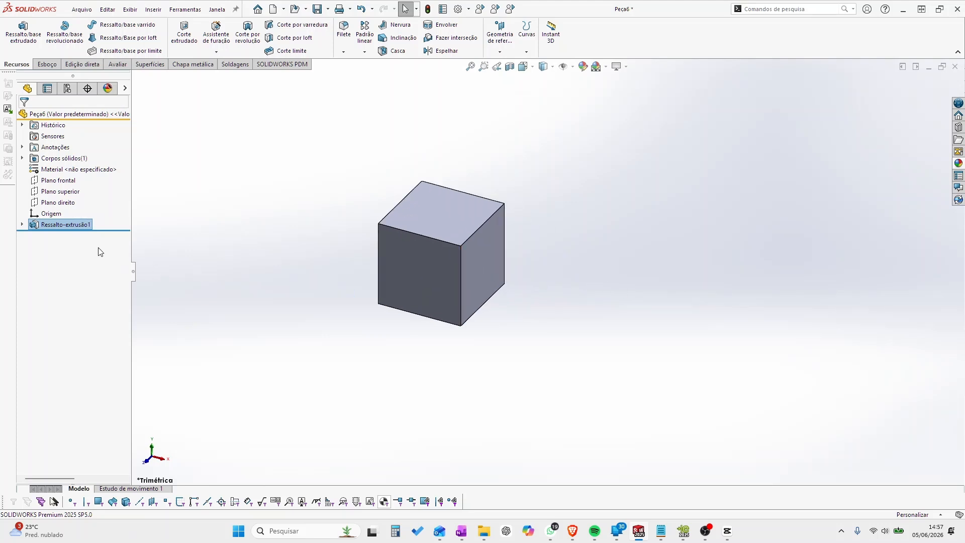
pyautogui.click(57, 180)
pyautogui.click(82, 163)
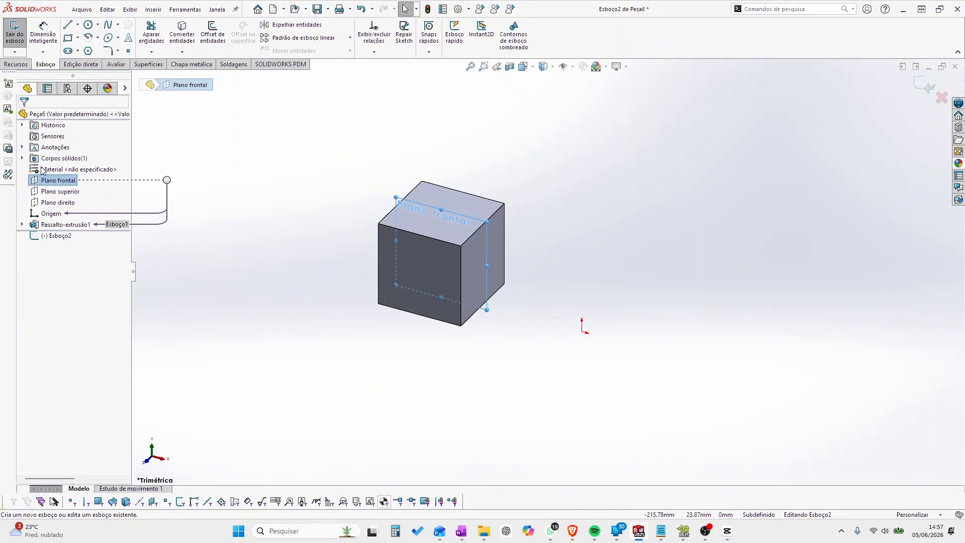
pyautogui.click(16, 36)
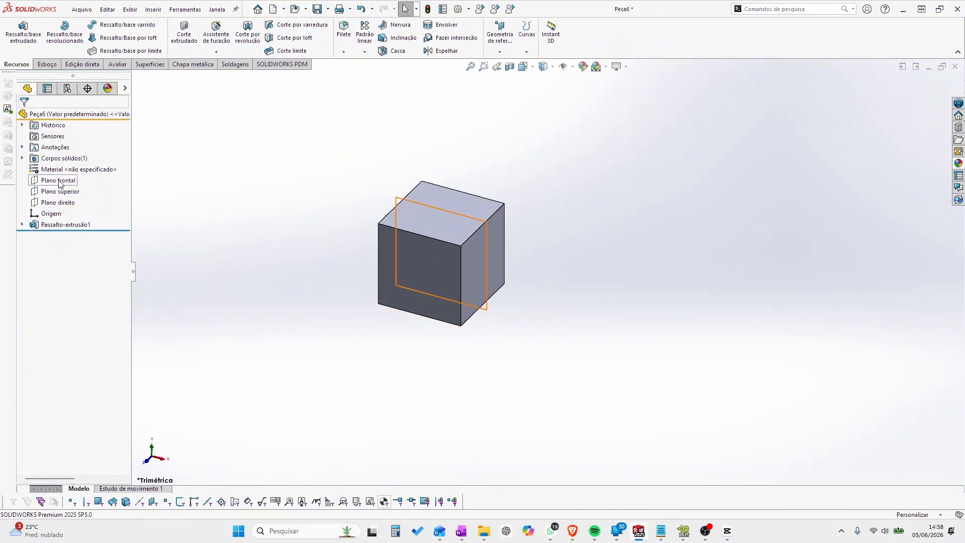
# Start a sketch on the front plane, view it face-on and enlarge the plane's border around the cube and the origin
pyautogui.click(58, 181)
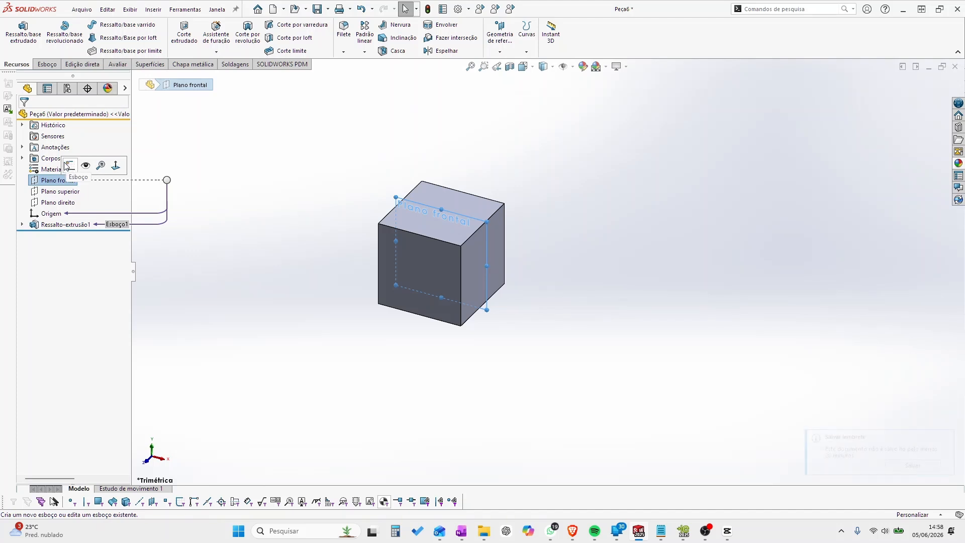
pyautogui.click(70, 166)
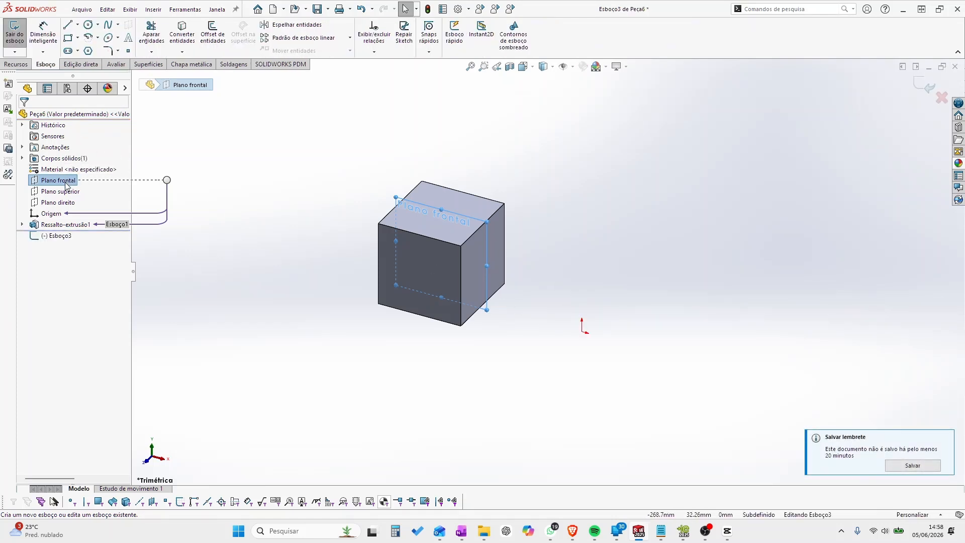
pyautogui.rightClick(65, 184)
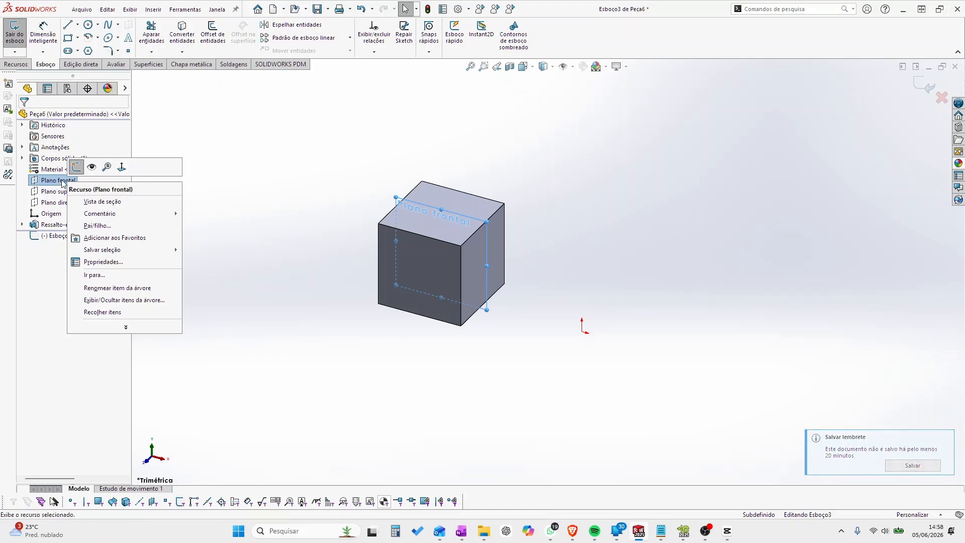
pyautogui.click(122, 168)
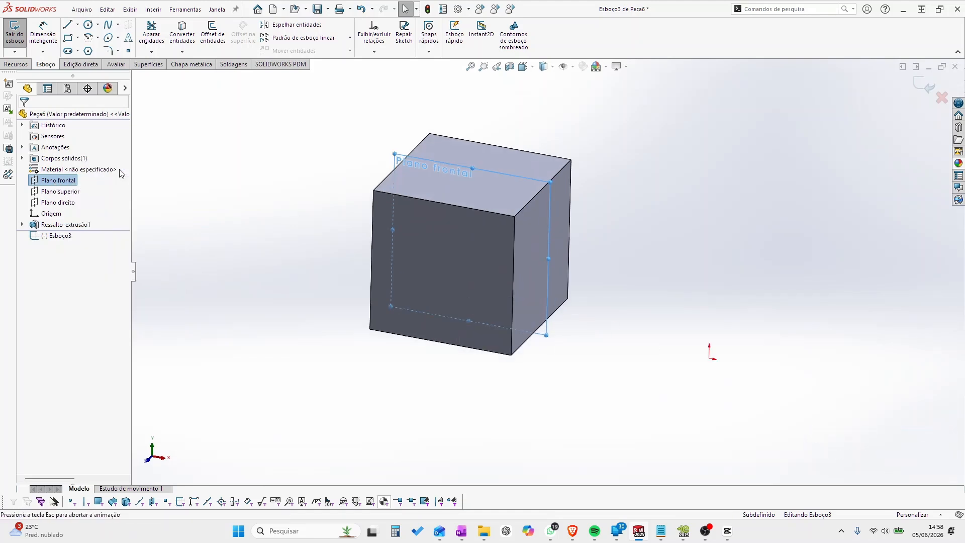
pyautogui.scroll(7, 705, 344)
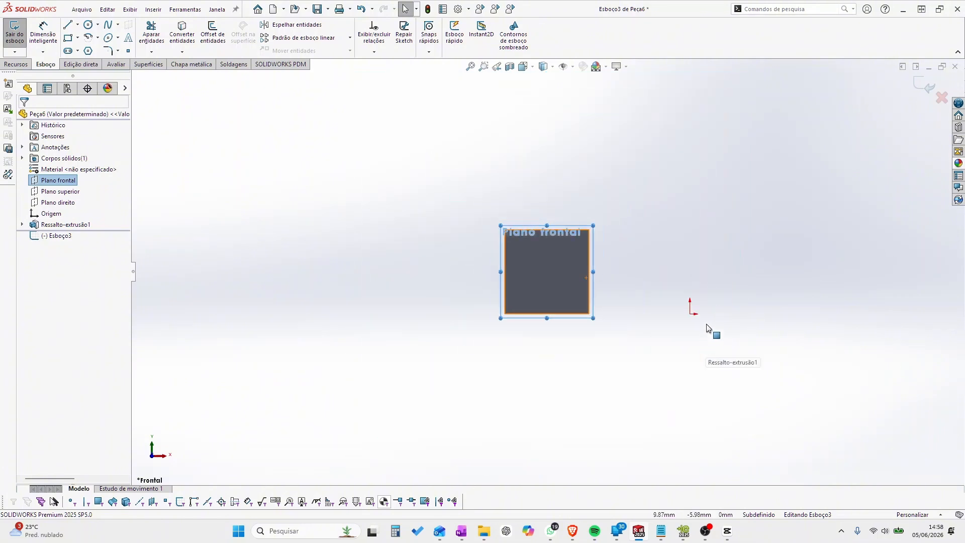
pyautogui.scroll(-1, 700, 237)
pyautogui.moveTo(552, 319); pyautogui.dragTo(917, 364)
pyautogui.moveTo(473, 241); pyautogui.dragTo(312, 70)
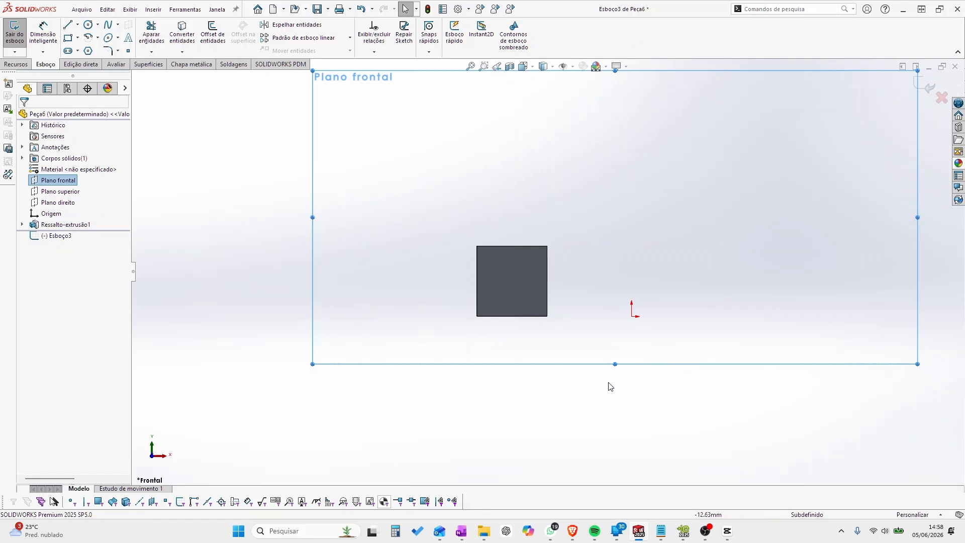
pyautogui.moveTo(613, 364); pyautogui.dragTo(663, 462)
pyautogui.press('f')
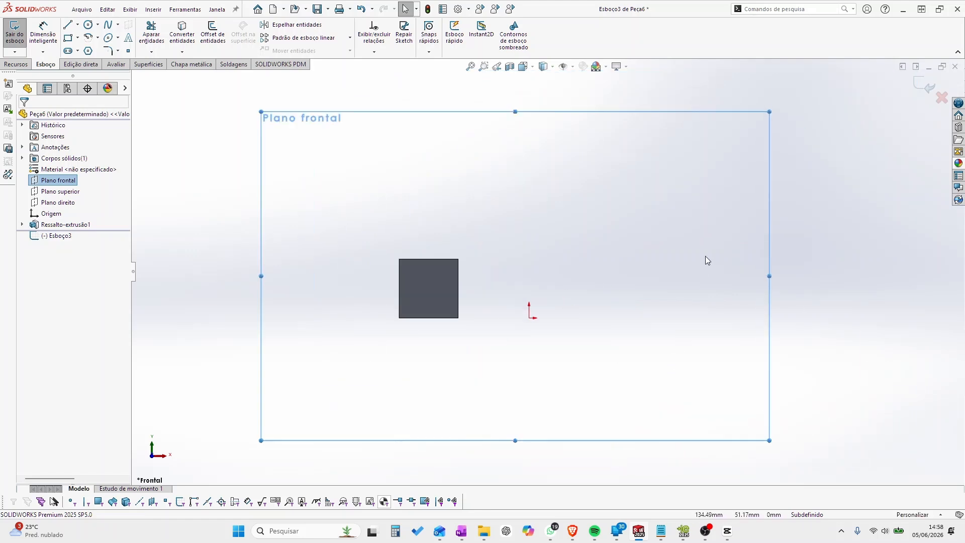
# Sketch a corner rectangle about 50 mm wide and 96 mm tall with its lower edge through the origin, and exit the sketch
pyautogui.click(70, 36)
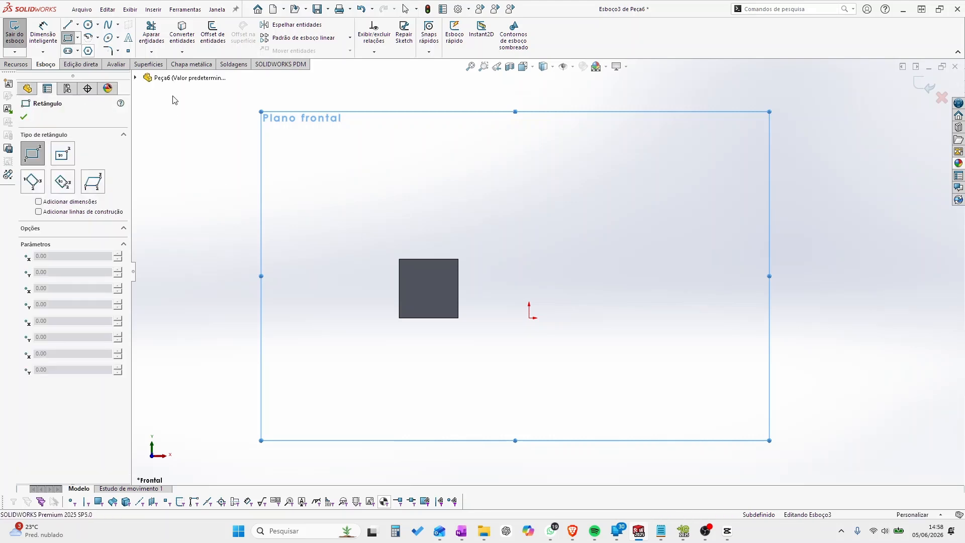
pyautogui.click(498, 318)
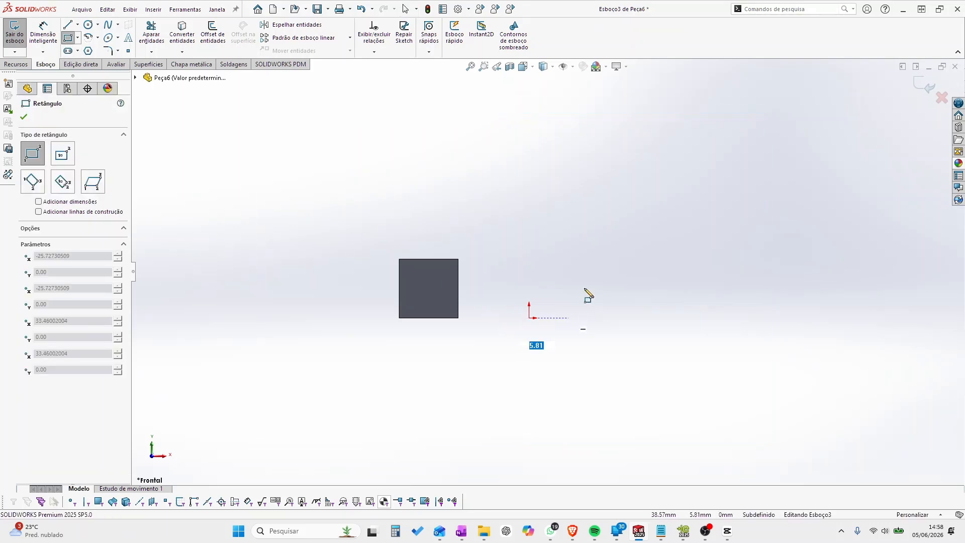
pyautogui.click(559, 205)
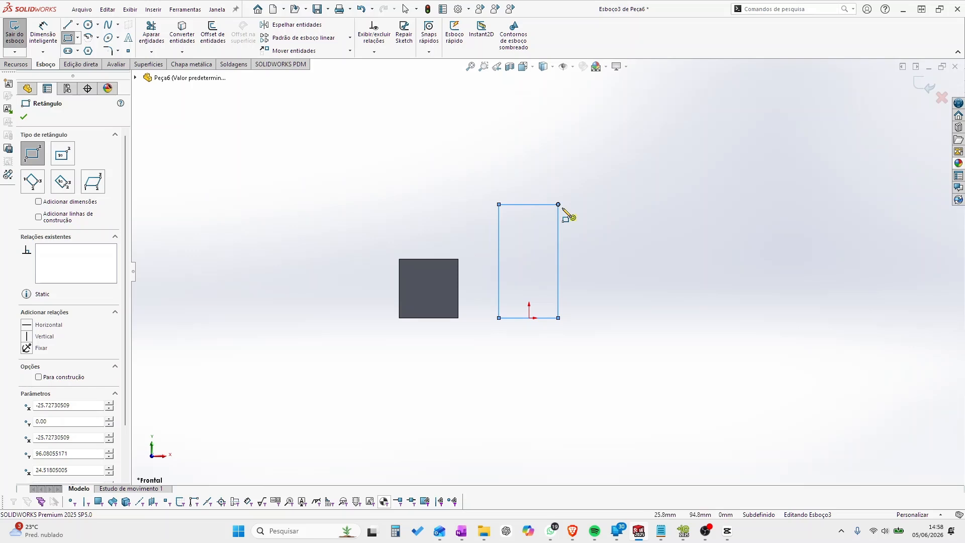
pyautogui.press('Escape')
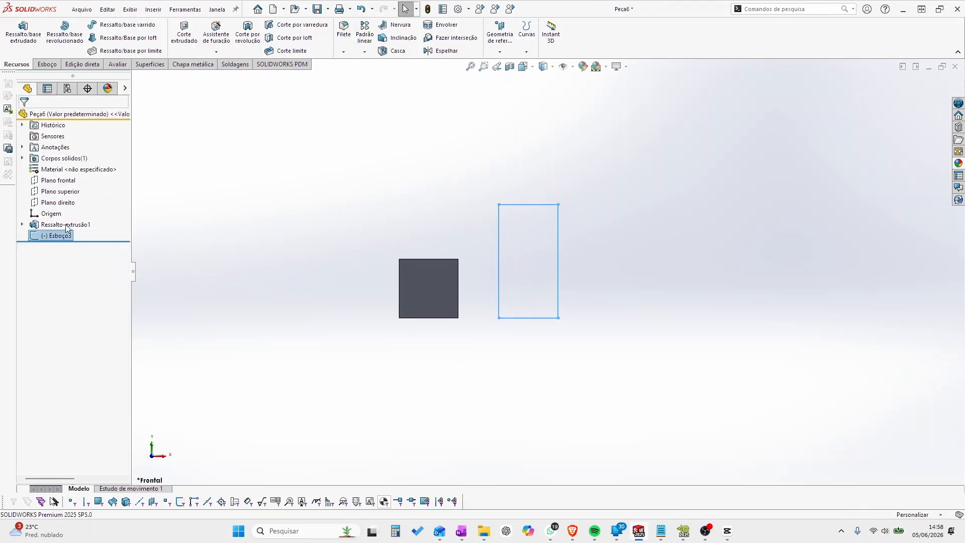
# Create a 6.35 mm thick sheet metal base flange from the rectangle sketch
pyautogui.click(56, 226)
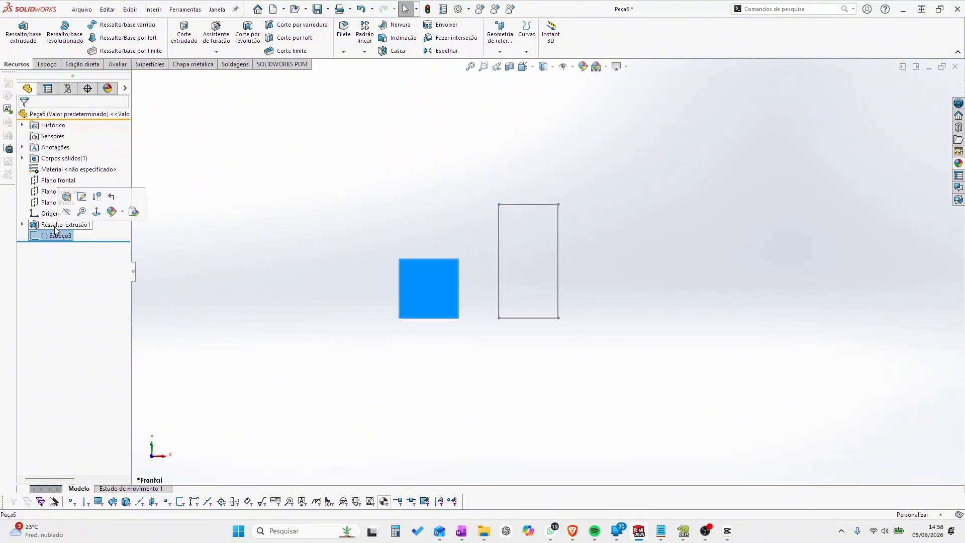
pyautogui.click(51, 236)
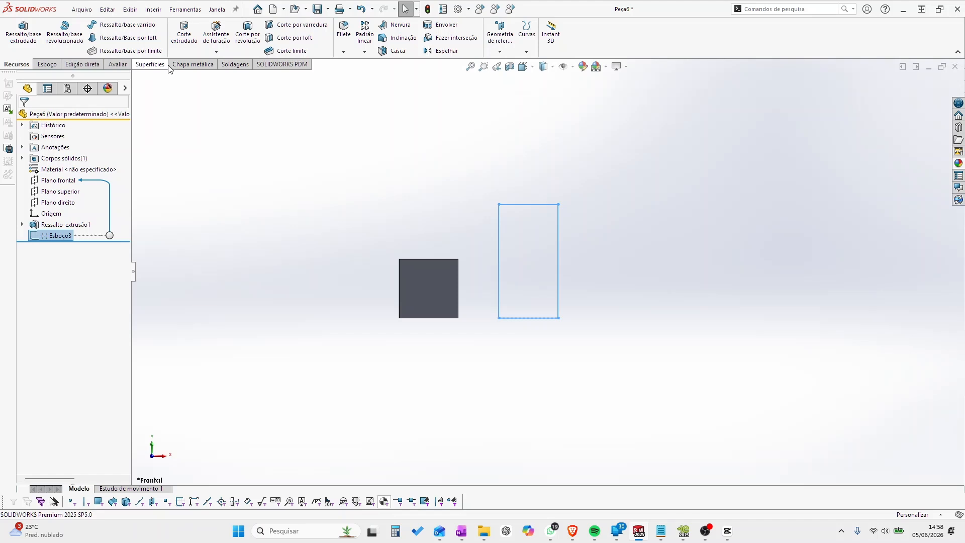
pyautogui.click(192, 64)
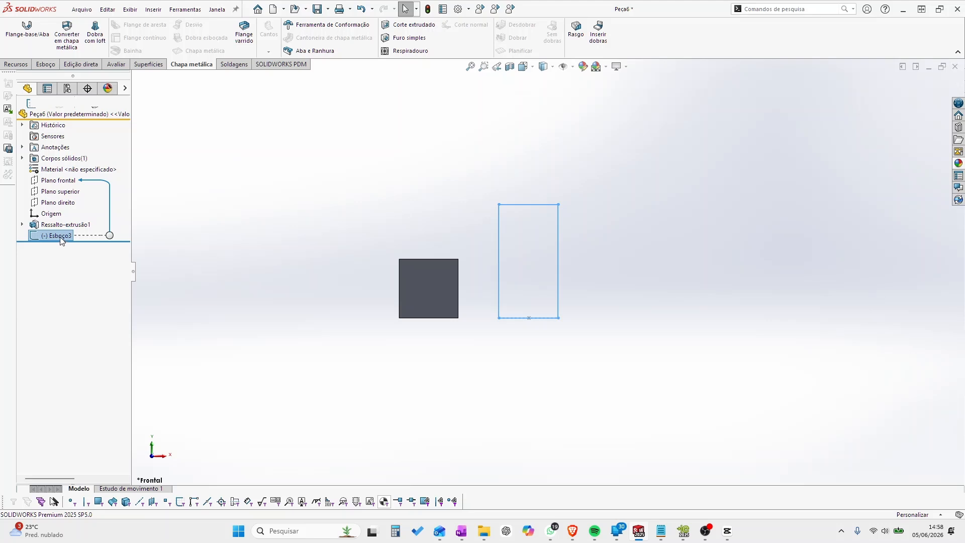
pyautogui.click(24, 48)
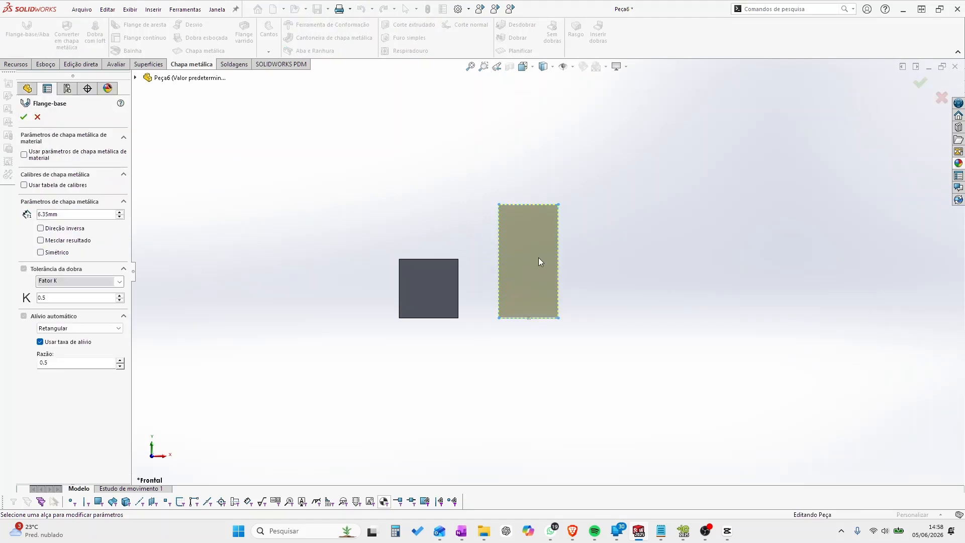
pyautogui.moveTo(453, 183); pyautogui.dragTo(402, 266, button='middle')
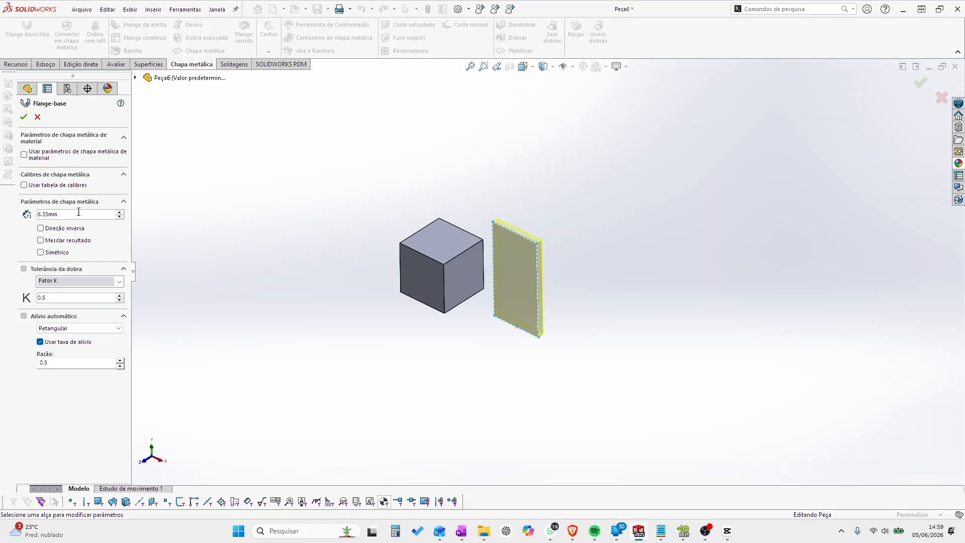
pyautogui.click(24, 117)
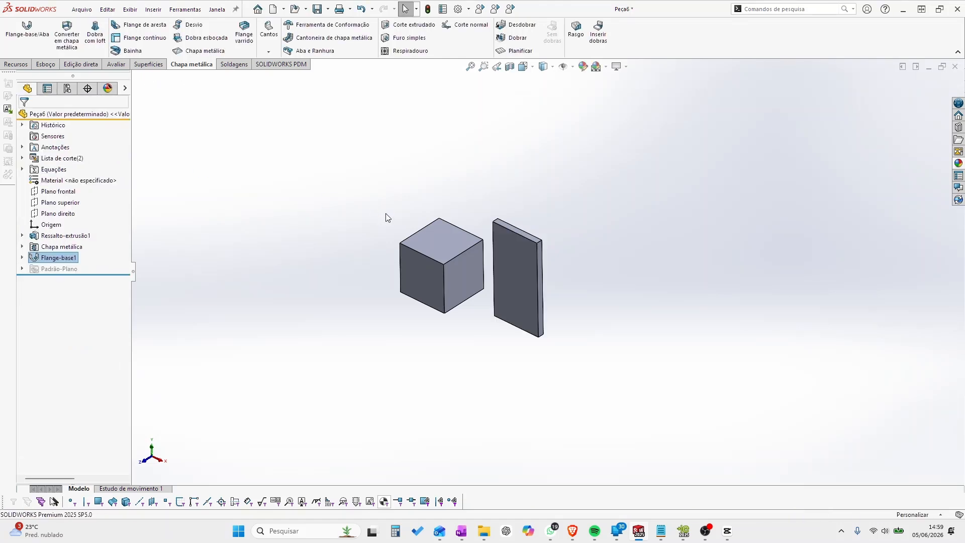
# Expand the cut list and examine which body each of its items refers to
pyautogui.click(57, 160)
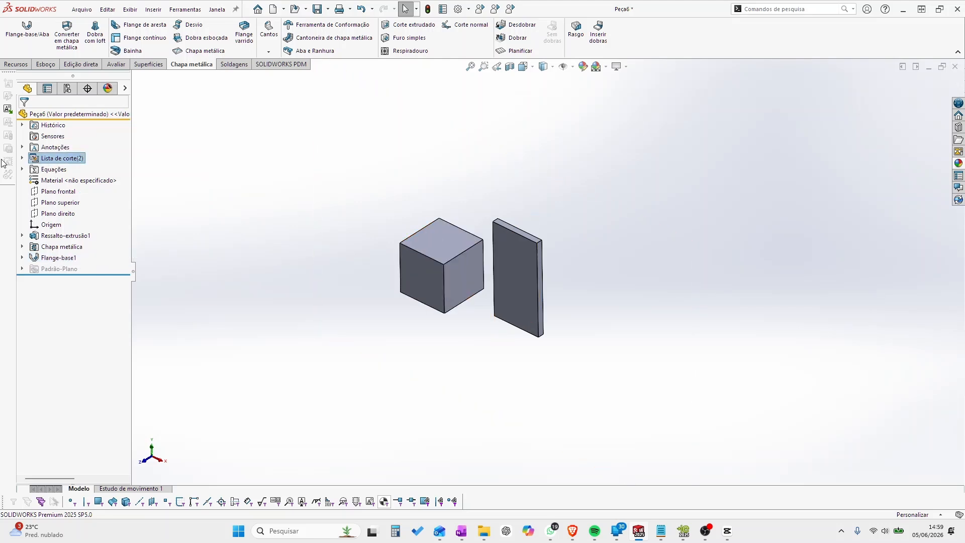
pyautogui.click(22, 158)
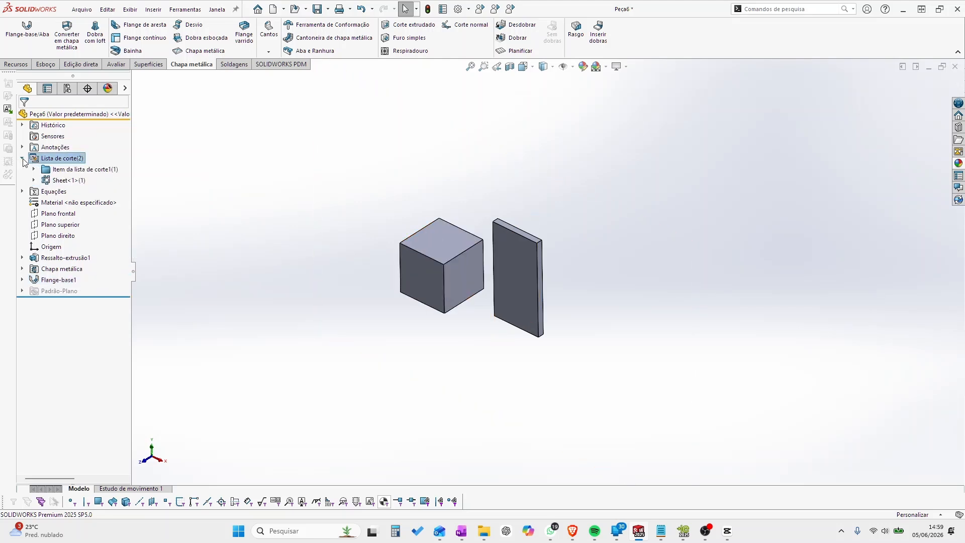
pyautogui.click(69, 171)
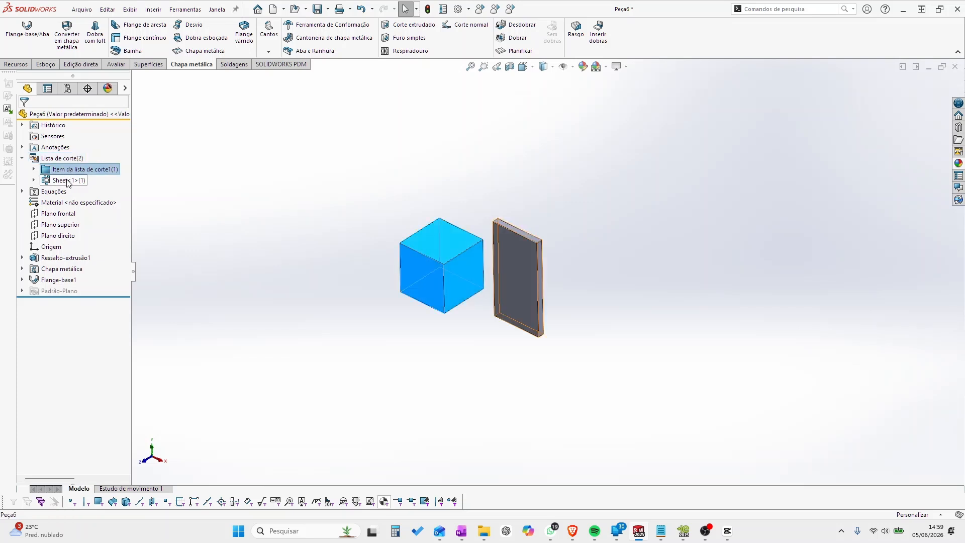
pyautogui.click(69, 181)
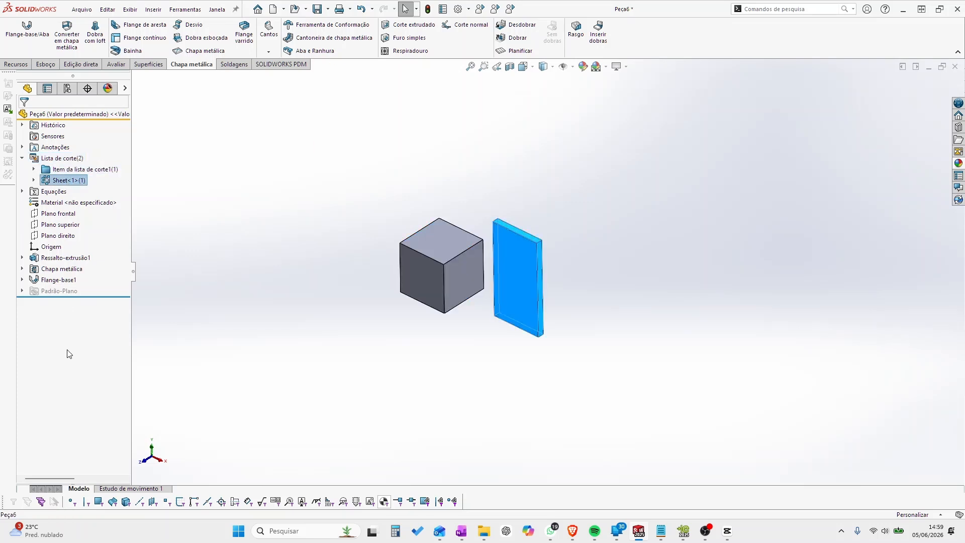
pyautogui.click(193, 264)
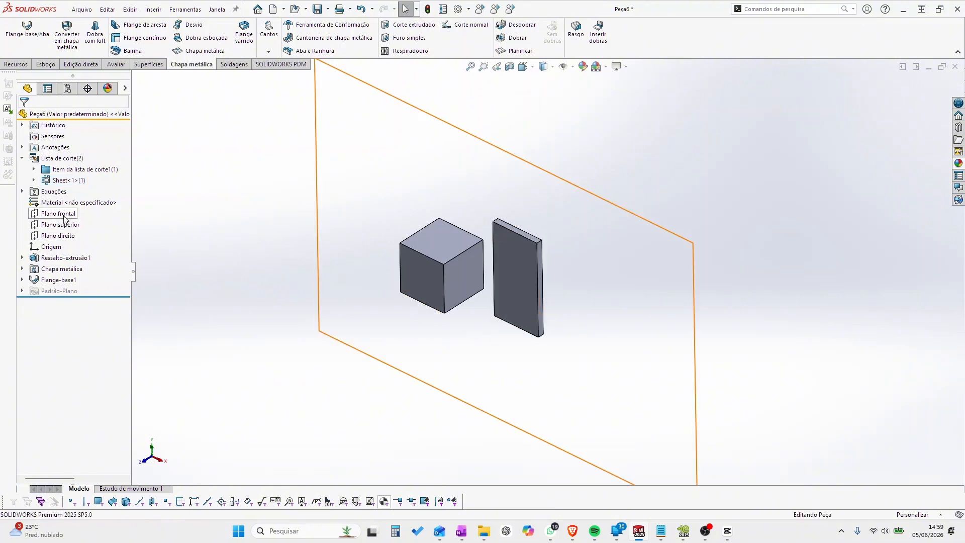
# Sketch a vertical line about 136 mm long on the front plane, starting level with the origin, and move it about 205 mm from the origin
pyautogui.click(58, 213)
pyautogui.click(121, 201)
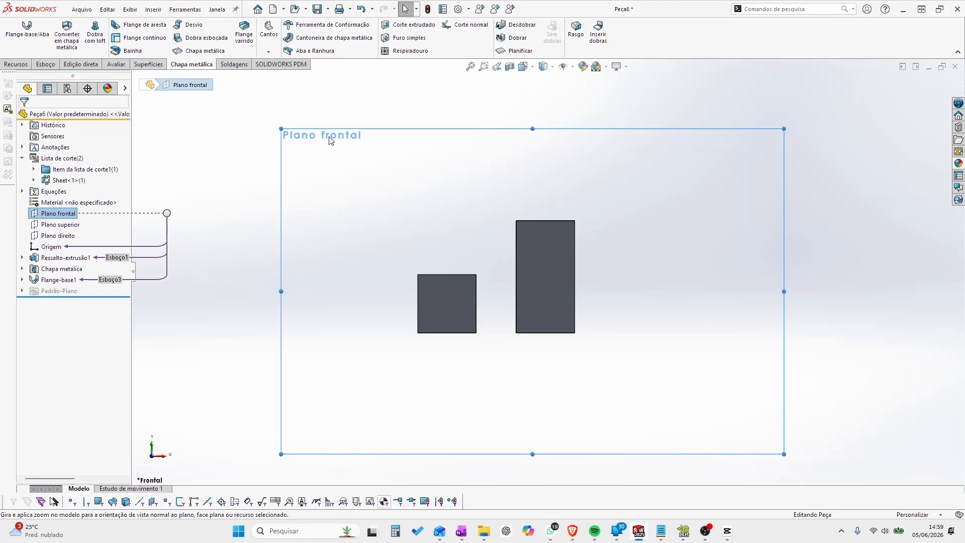
pyautogui.click(45, 64)
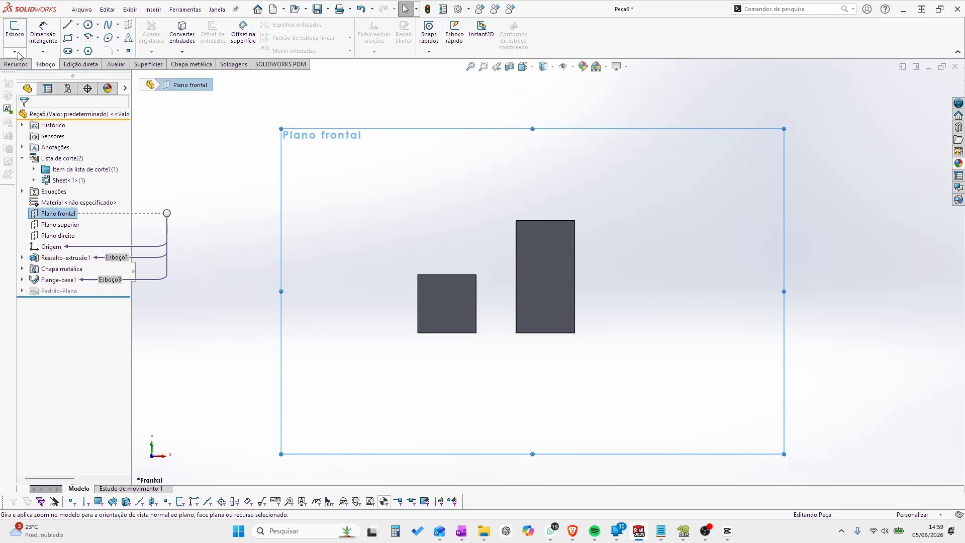
pyautogui.click(68, 24)
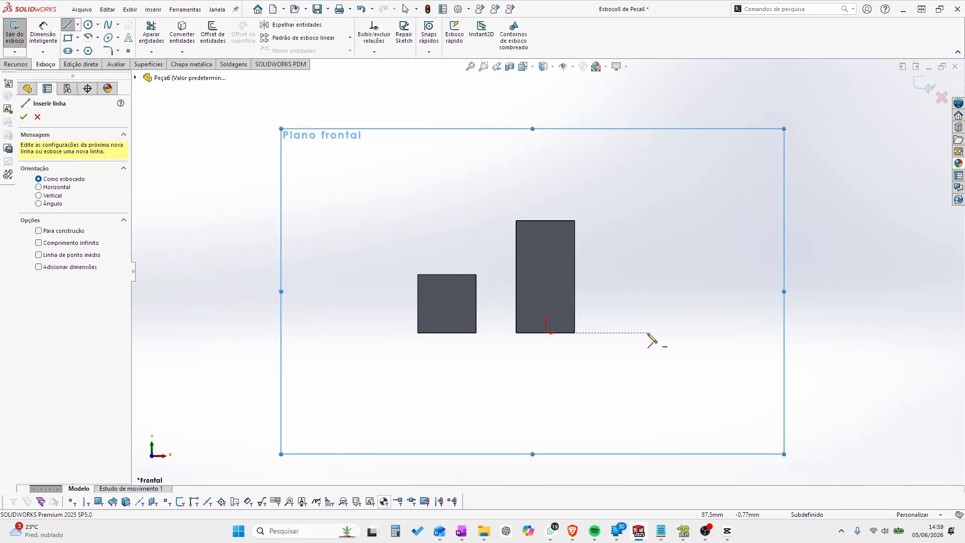
pyautogui.click(647, 333)
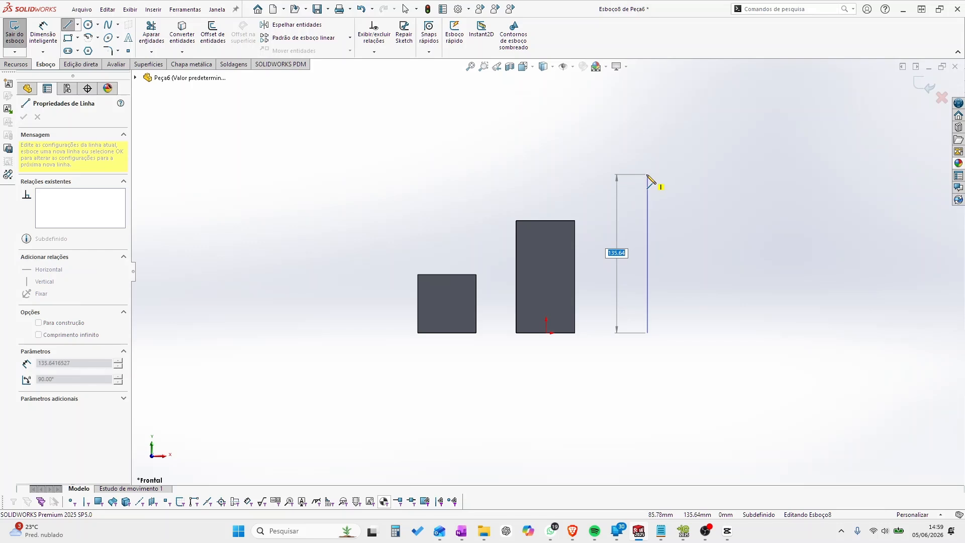
pyautogui.click(647, 174)
pyautogui.press('Escape')
pyautogui.press('Escape')
pyautogui.moveTo(650, 234); pyautogui.dragTo(786, 243)
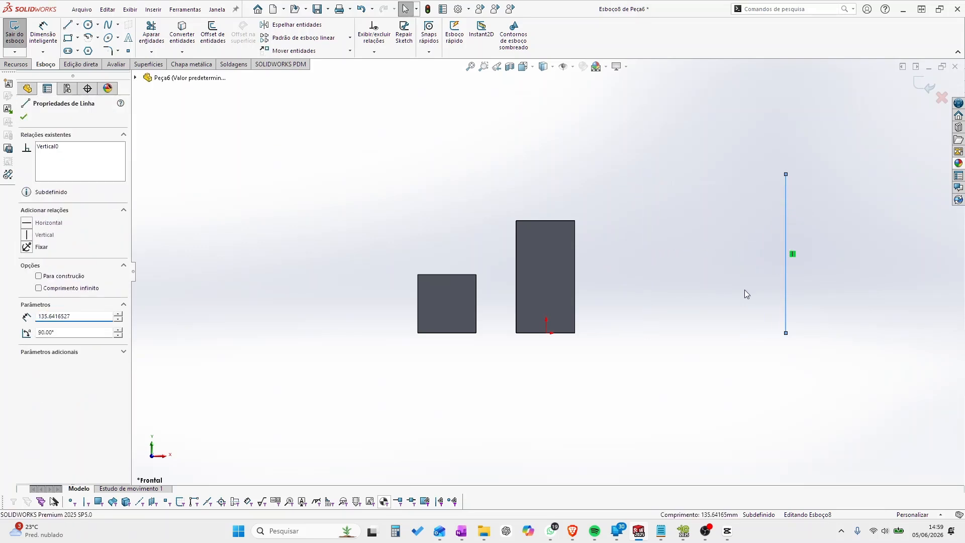
pyautogui.press('Escape')
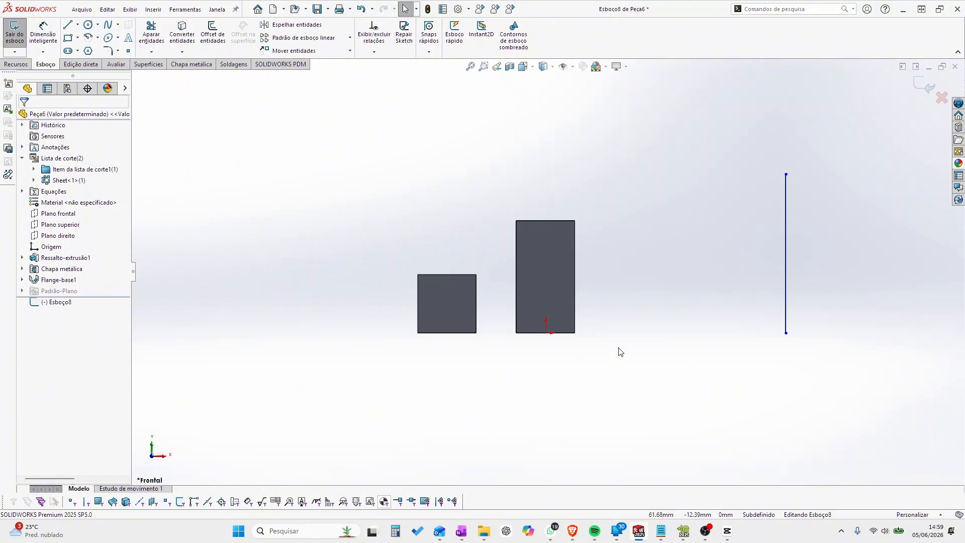
pyautogui.click(547, 333)
pyautogui.moveTo(568, 289); pyautogui.dragTo(541, 340)
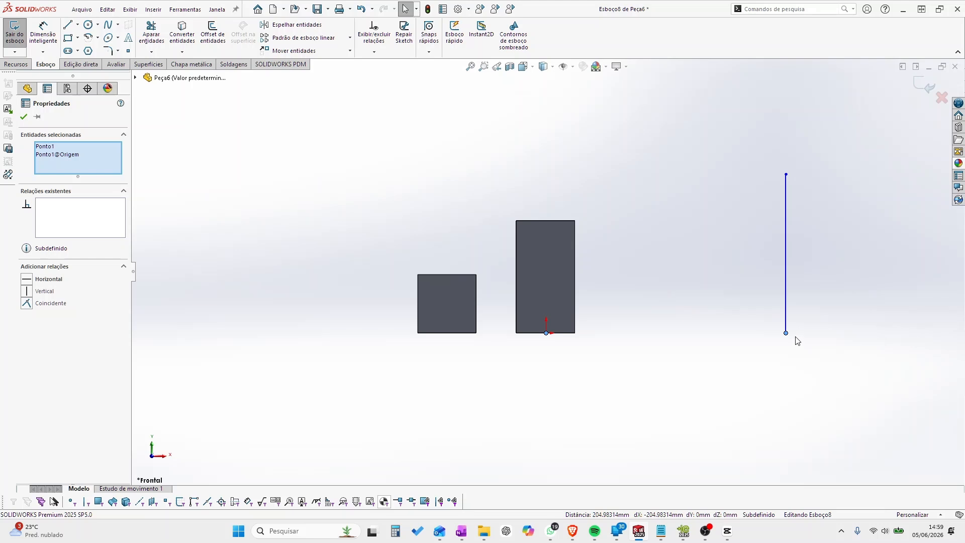
pyautogui.click(790, 342)
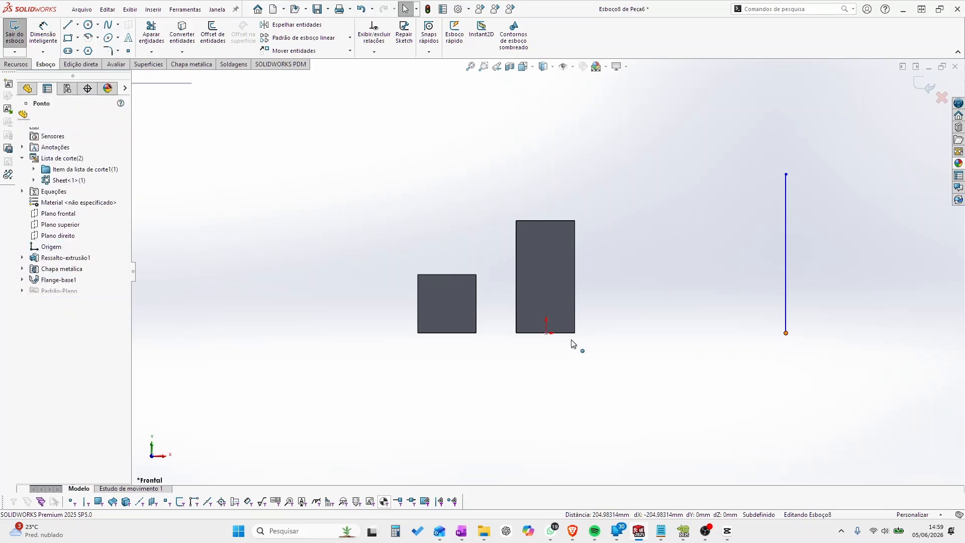
pyautogui.click(547, 333)
pyautogui.click(547, 333)
pyautogui.keyDown('ctrl'); pyautogui.click(547, 333); pyautogui.keyUp('ctrl')
pyautogui.click(580, 290)
pyautogui.click(734, 429)
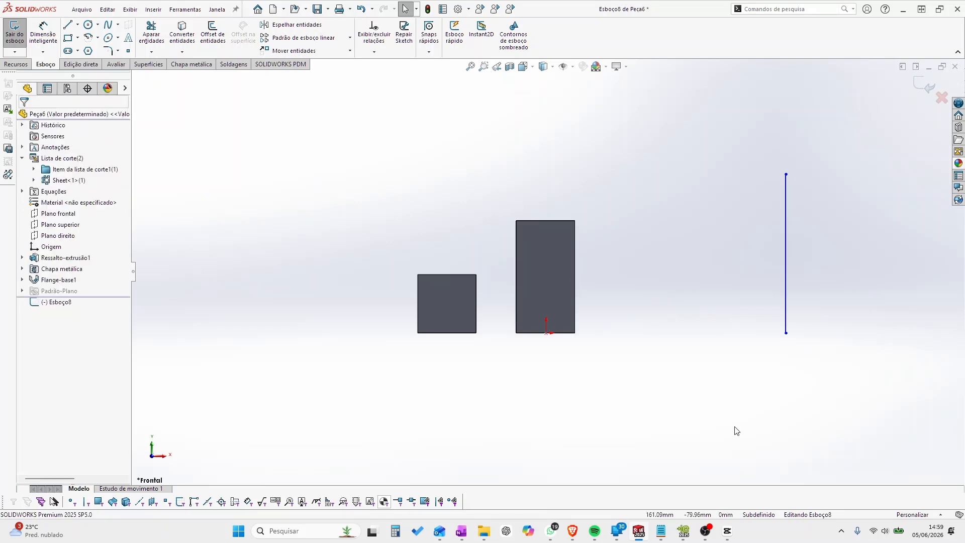
# Exit the line sketch and start a structural member using the ansi standard and the square tube (tubo quadrado) type
pyautogui.click(14, 31)
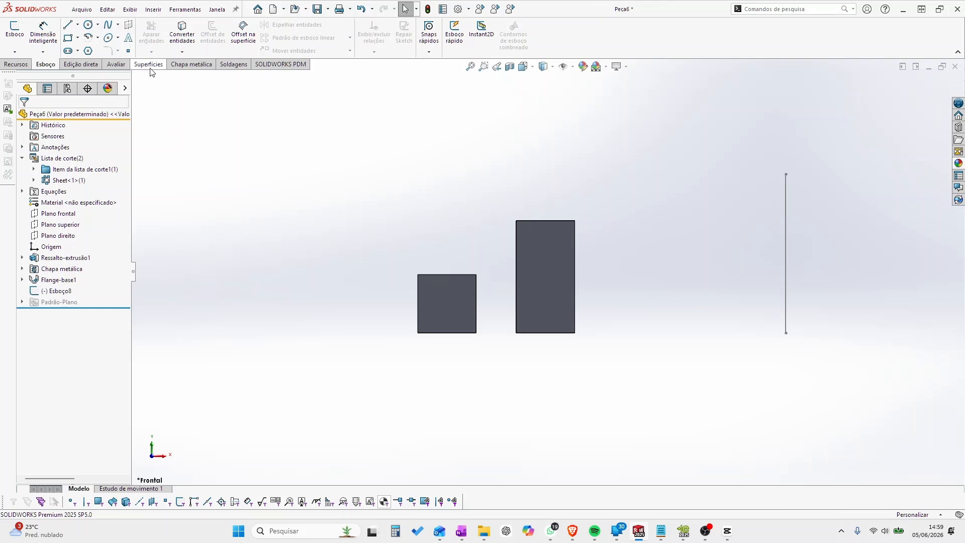
pyautogui.click(235, 69)
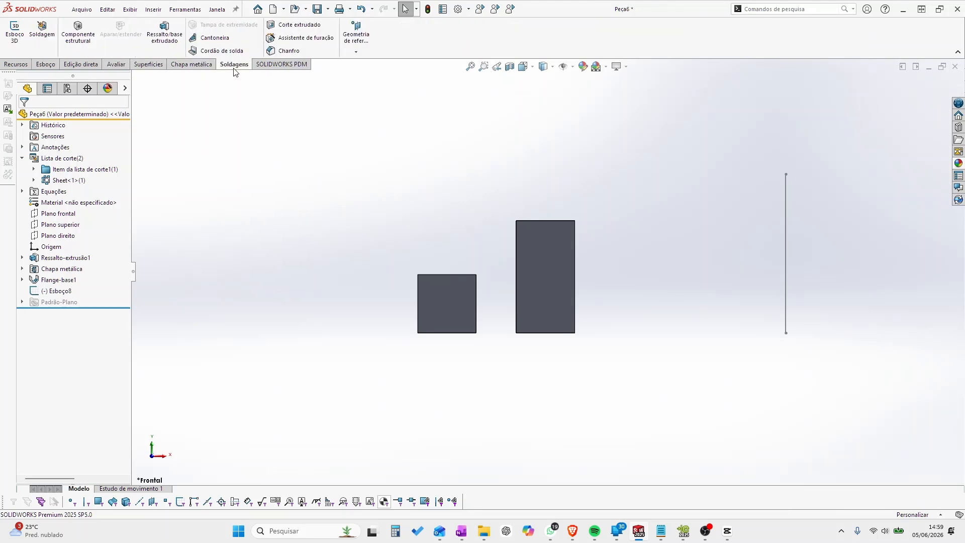
pyautogui.click(85, 44)
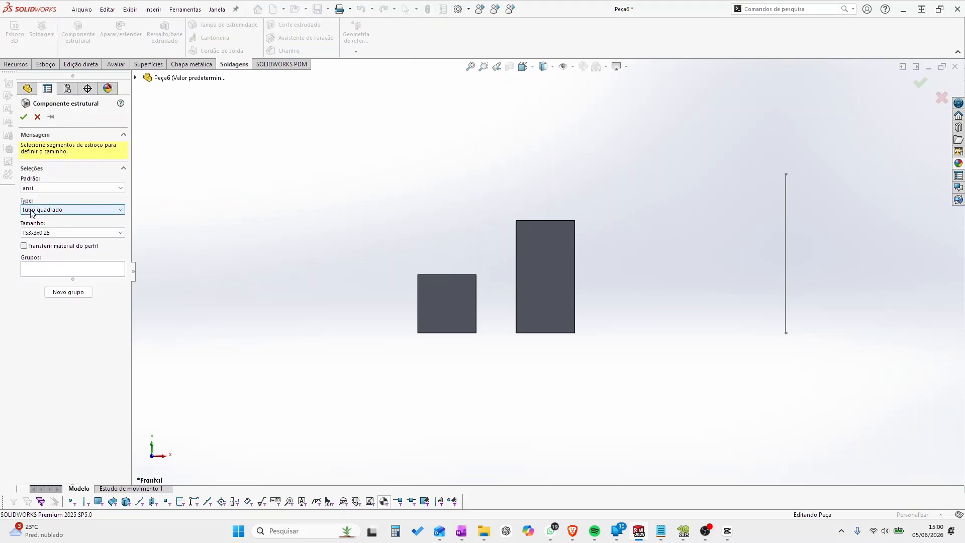
pyautogui.click(37, 188)
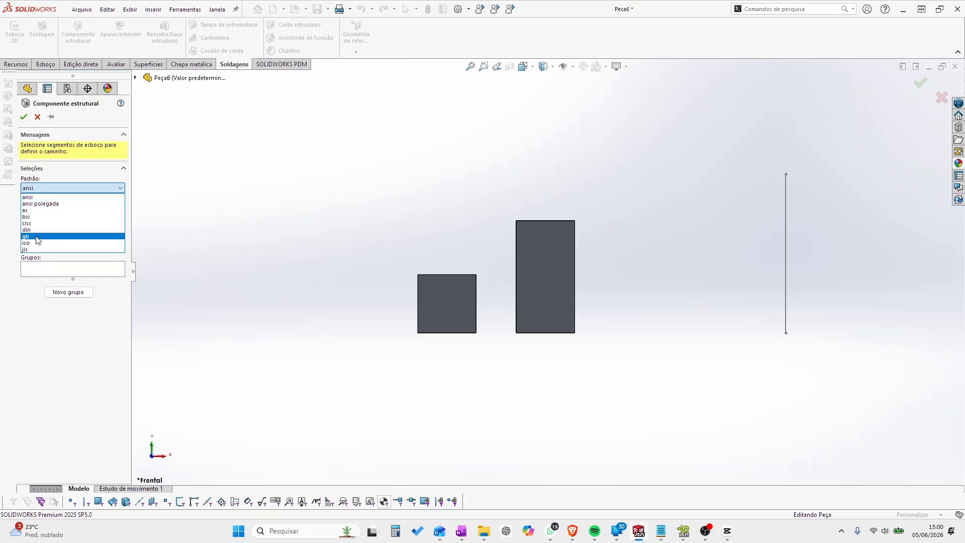
pyautogui.click(40, 197)
pyautogui.click(43, 210)
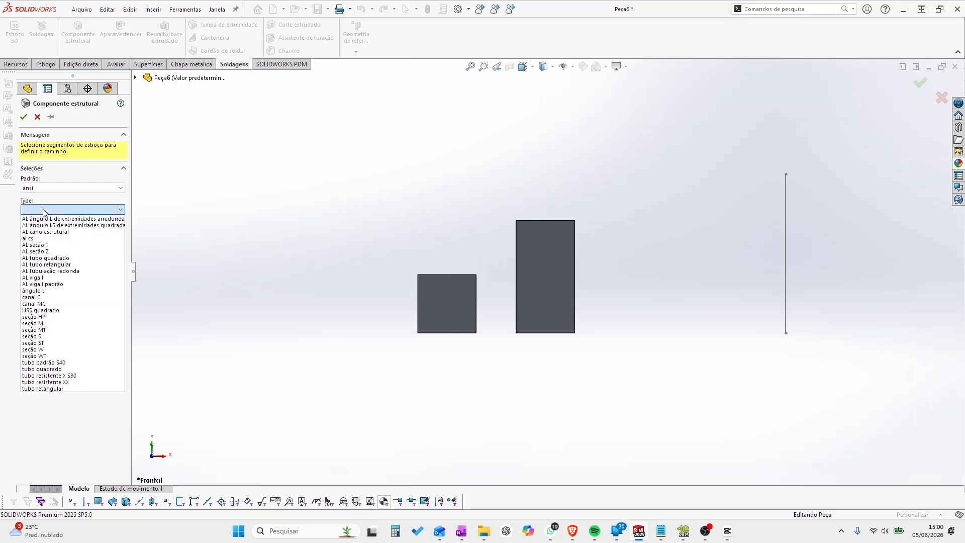
pyautogui.click(43, 210)
pyautogui.click(41, 208)
pyautogui.click(93, 369)
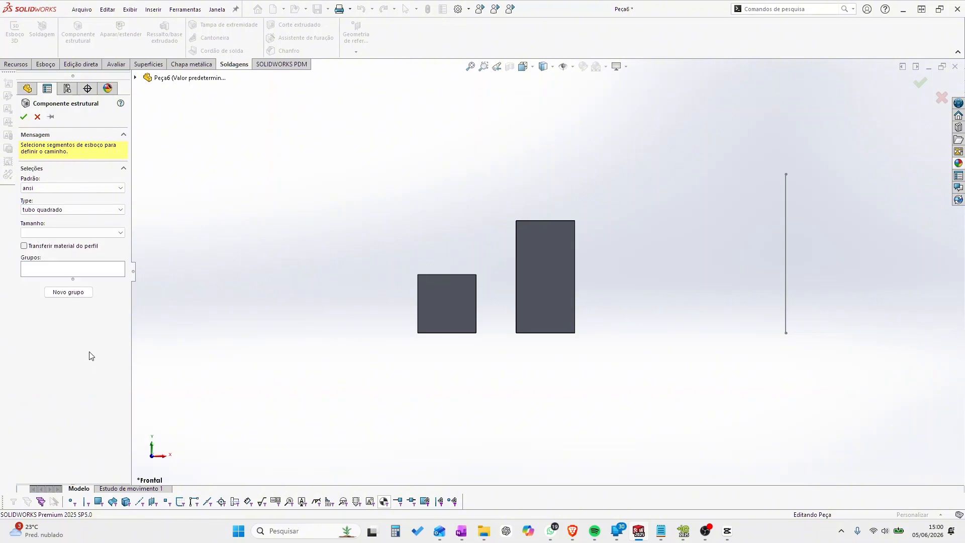
# Set the profile size to TS4x4x0.25 and create the structural member along the sketched vertical line
pyautogui.click(63, 232)
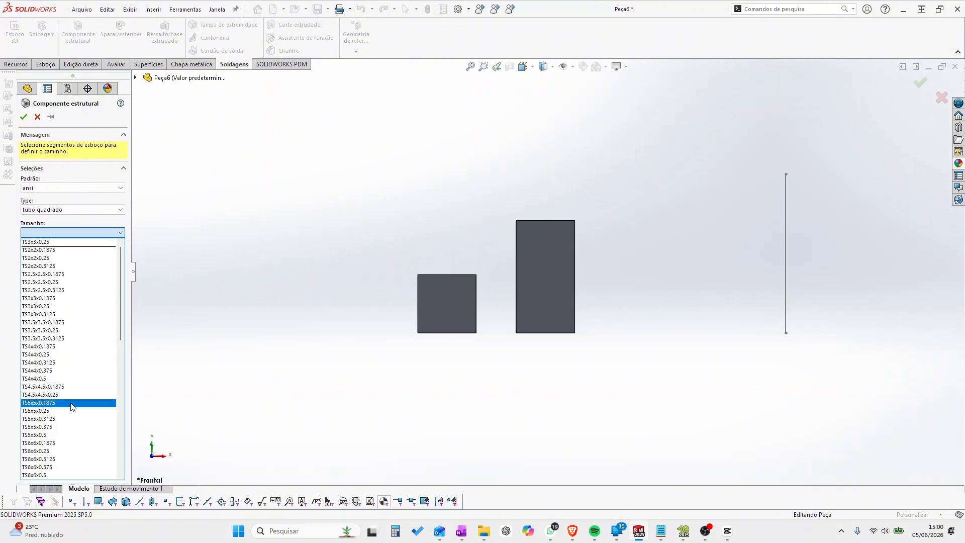
pyautogui.click(60, 356)
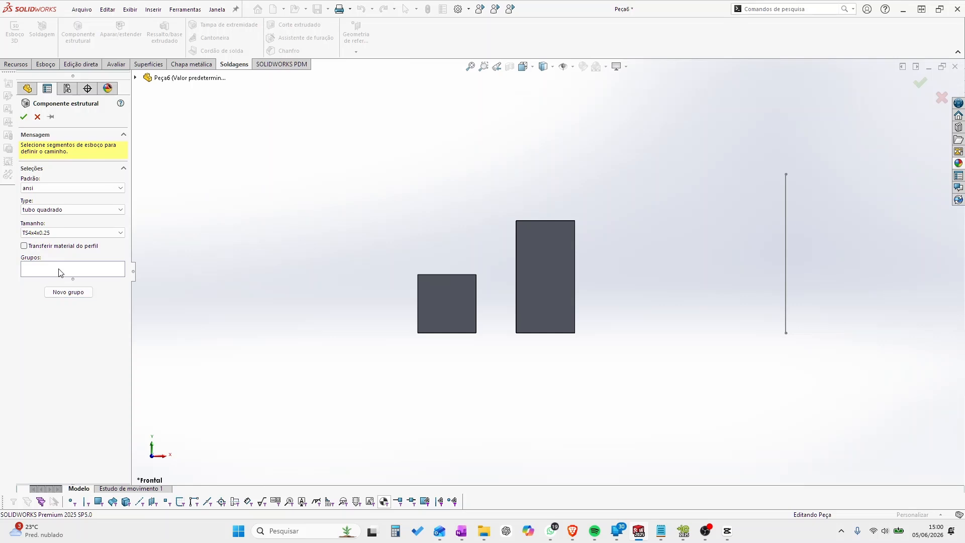
pyautogui.click(785, 231)
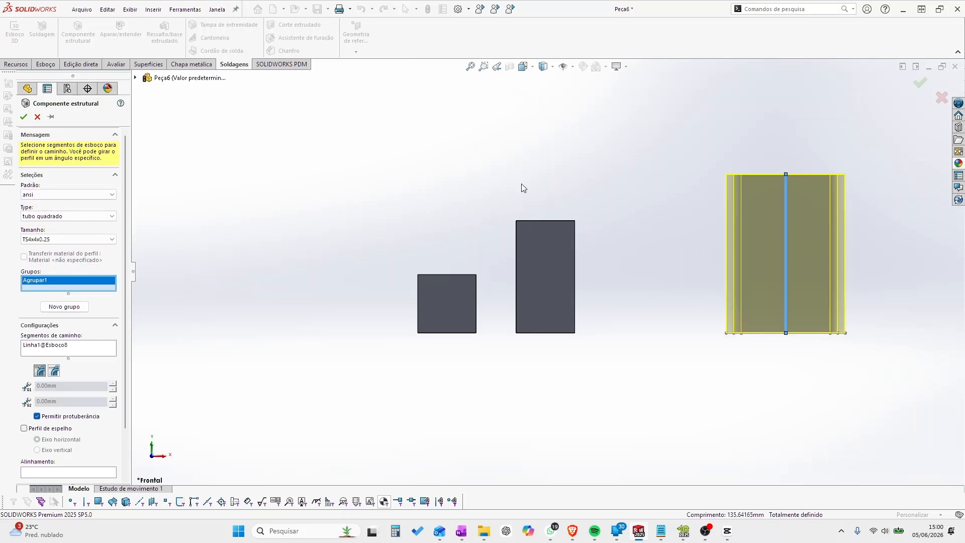
pyautogui.click(24, 117)
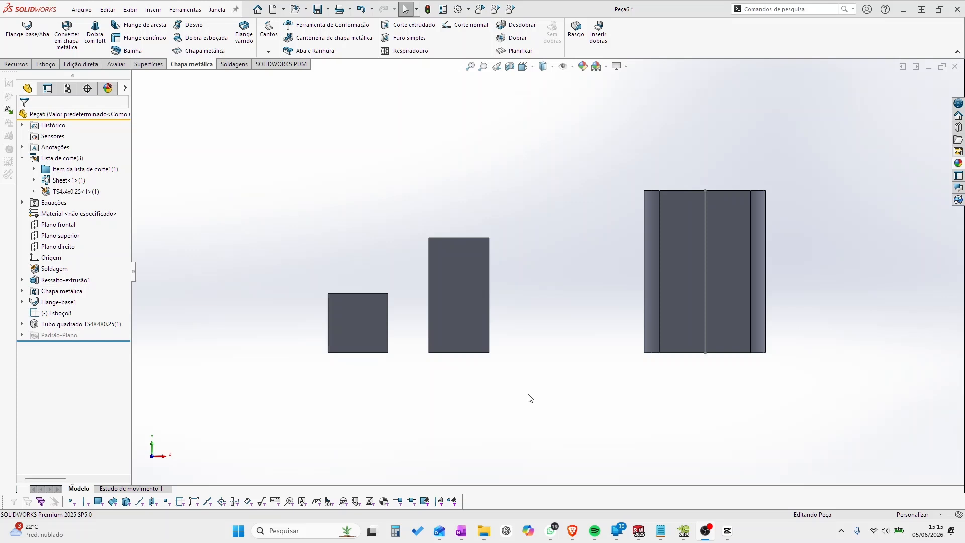
pyautogui.scroll(2, 565, 278)
pyautogui.scroll(-2, 566, 275)
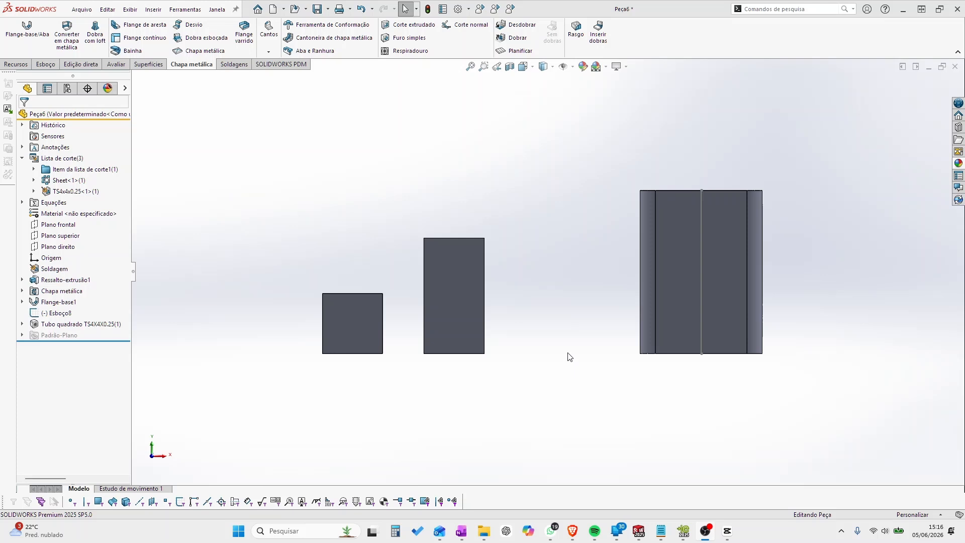
pyautogui.scroll(3, 548, 321)
pyautogui.scroll(-2, 557, 273)
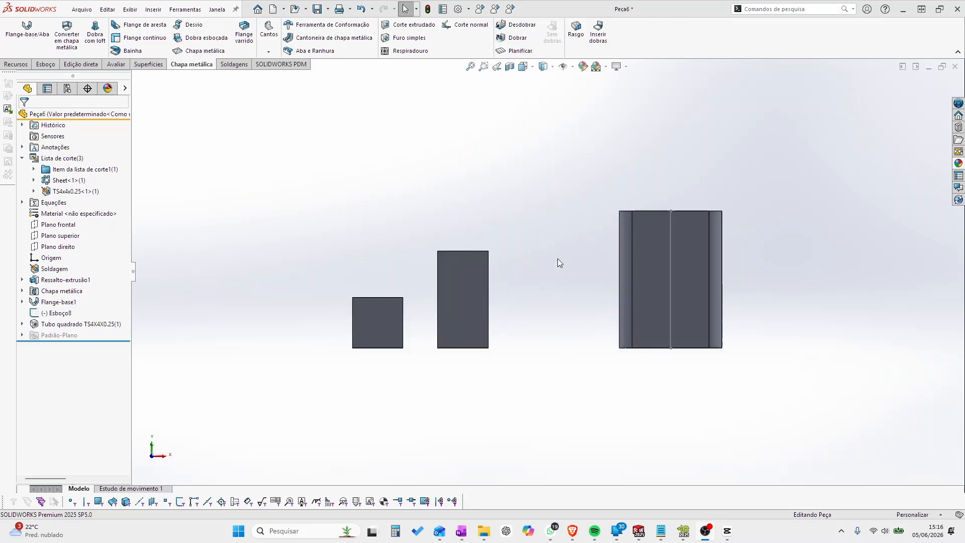
pyautogui.click(562, 305)
pyautogui.click(562, 306)
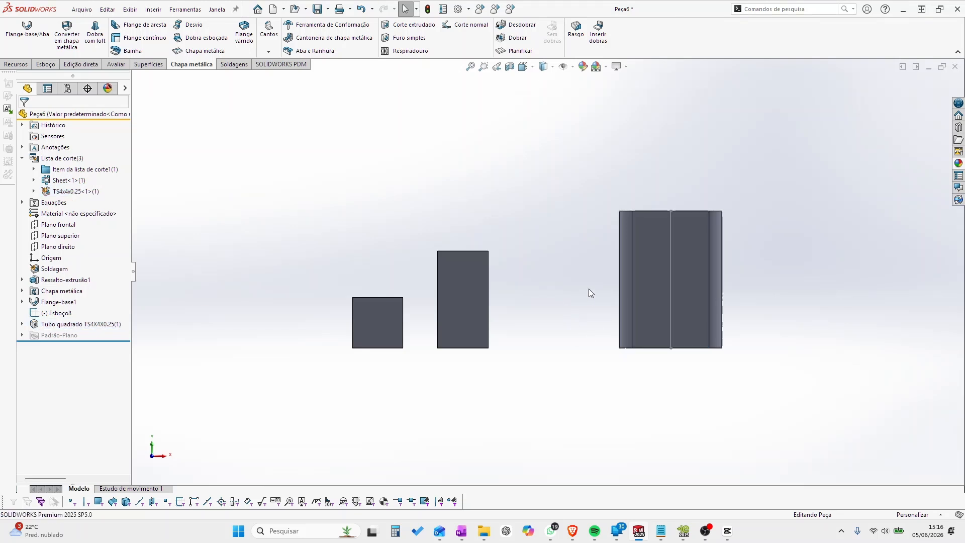
# Select the tube, the sheet metal plate and the cube in turn to examine the feature and cut list item behind each
pyautogui.moveTo(589, 289); pyautogui.dragTo(563, 354, button='middle')
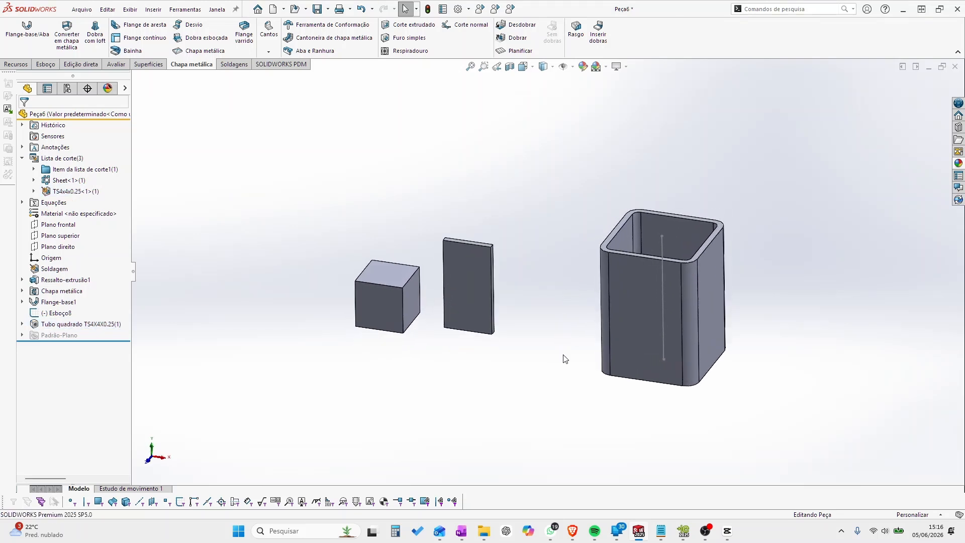
pyautogui.click(636, 294)
pyautogui.click(499, 309)
pyautogui.click(478, 288)
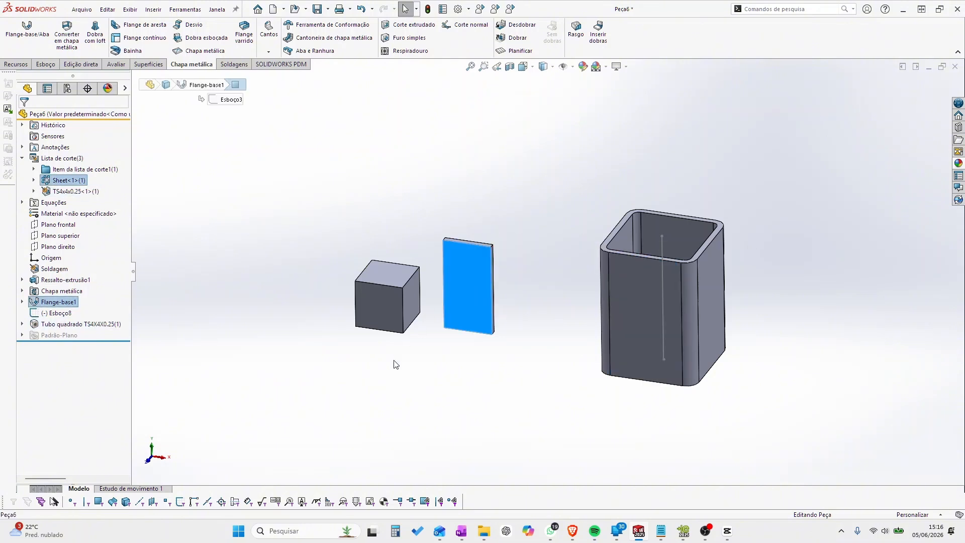
pyautogui.click(382, 321)
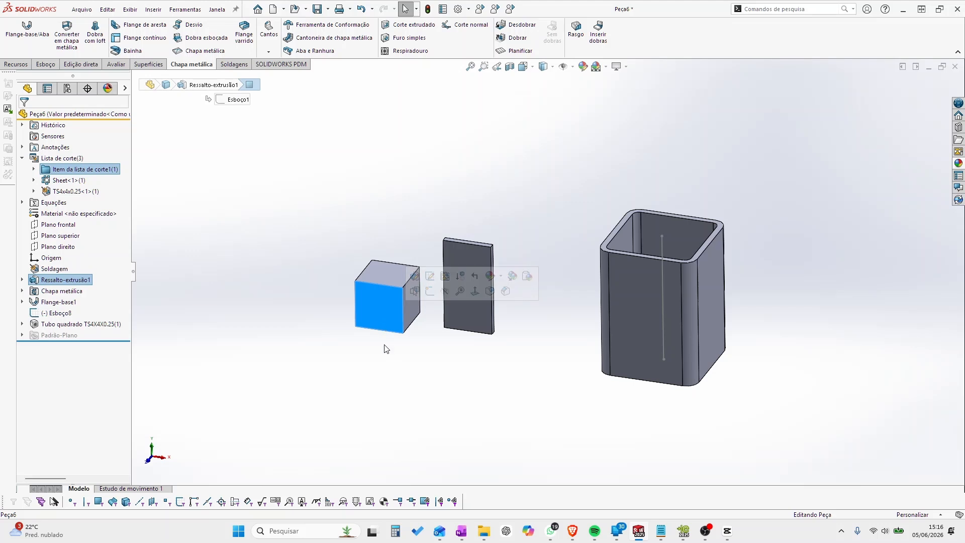
pyautogui.click(395, 347)
pyautogui.click(383, 307)
pyautogui.click(460, 316)
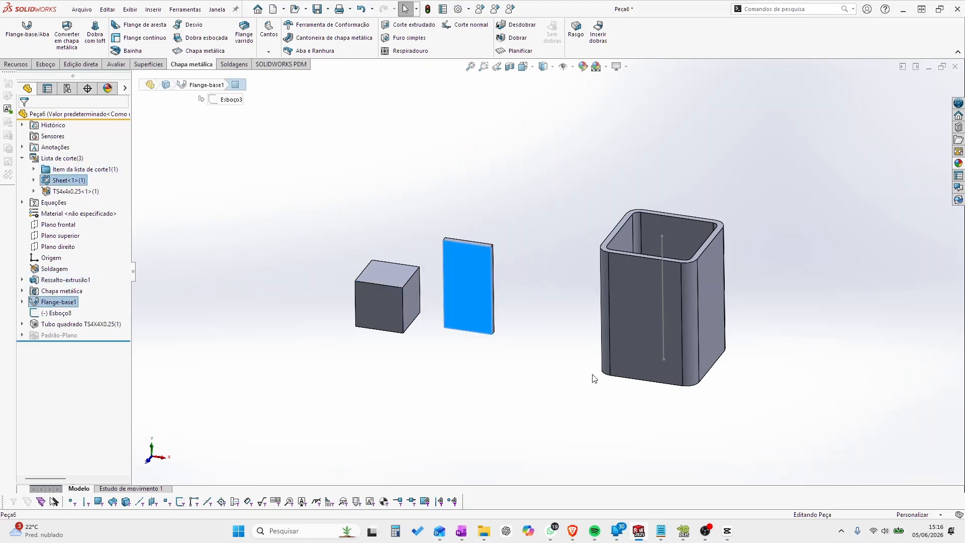
pyautogui.click(627, 336)
pyautogui.click(558, 330)
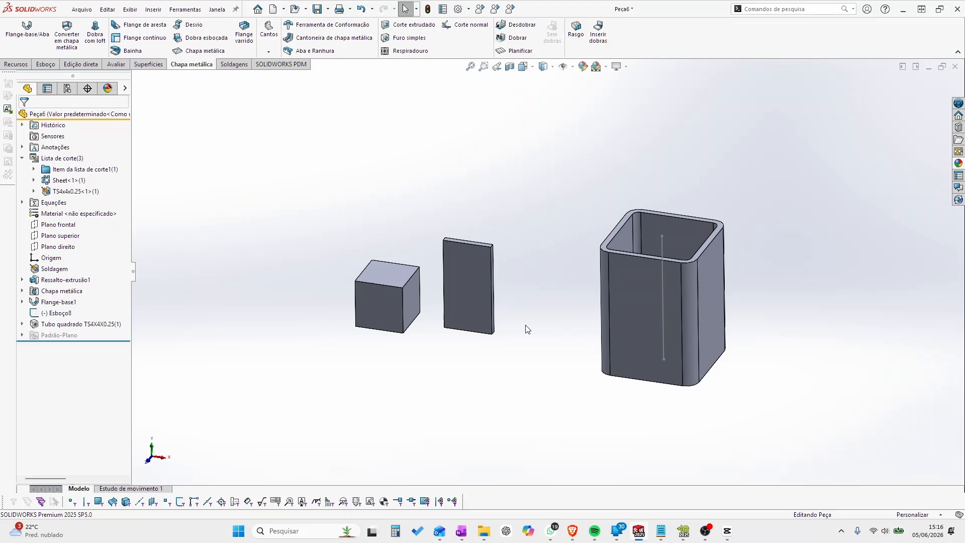
# Select the cube's front face to examine which feature and cut list item it belongs to
pyautogui.click(379, 314)
pyautogui.click(285, 280)
pyautogui.click(368, 316)
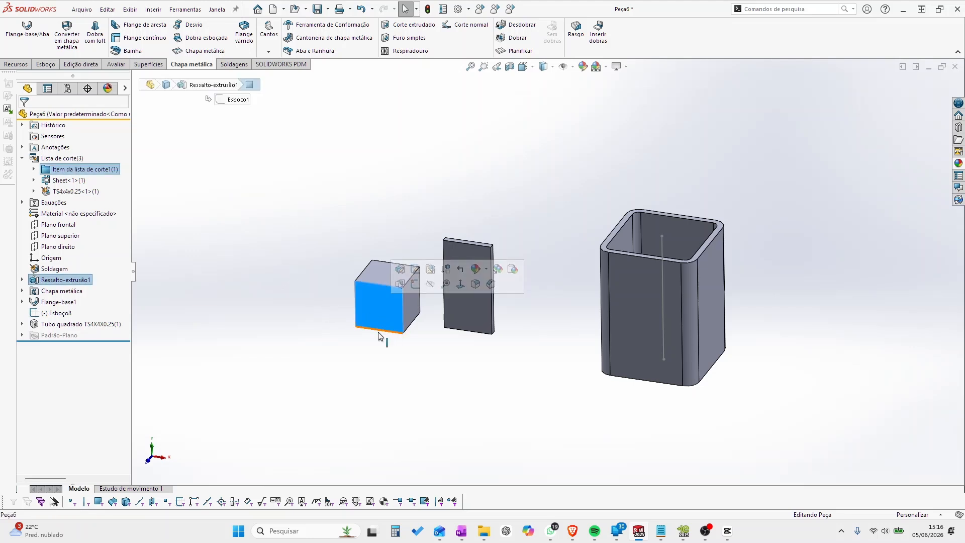
pyautogui.click(384, 351)
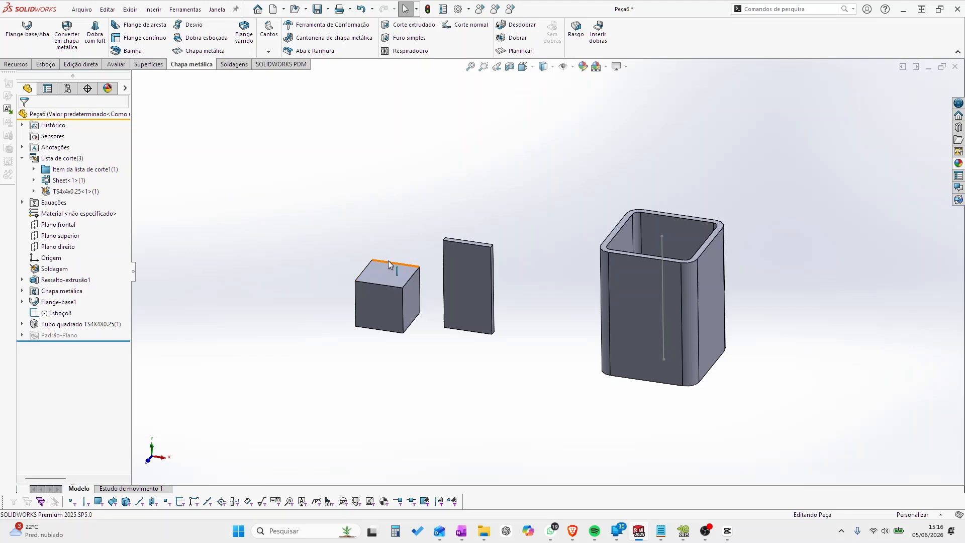
pyautogui.click(386, 308)
pyautogui.click(333, 276)
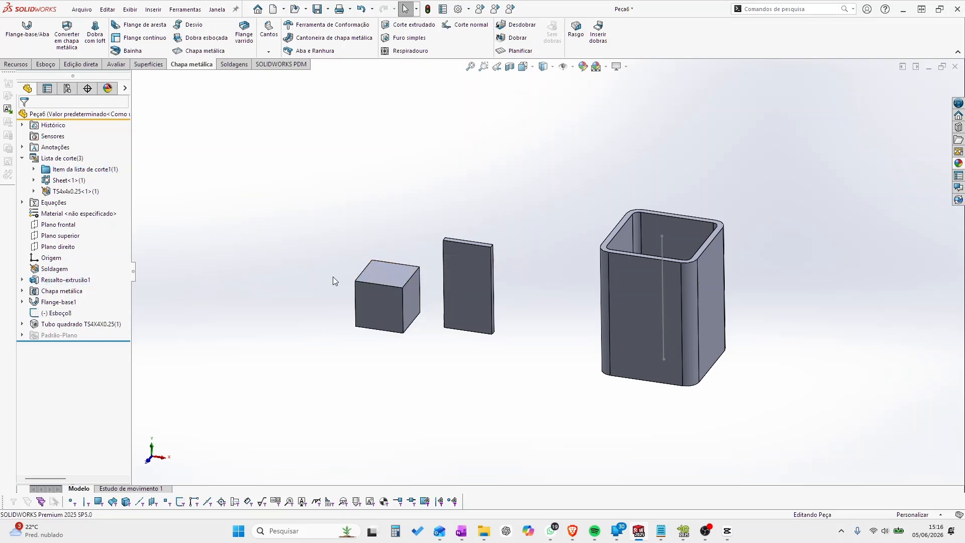
# Select the sheet metal plate and the square tube alternately to compare the two bodies
pyautogui.click(466, 315)
pyautogui.click(623, 300)
pyautogui.click(552, 312)
pyautogui.click(477, 274)
pyautogui.click(544, 323)
pyautogui.click(635, 294)
pyautogui.click(535, 230)
pyautogui.click(638, 288)
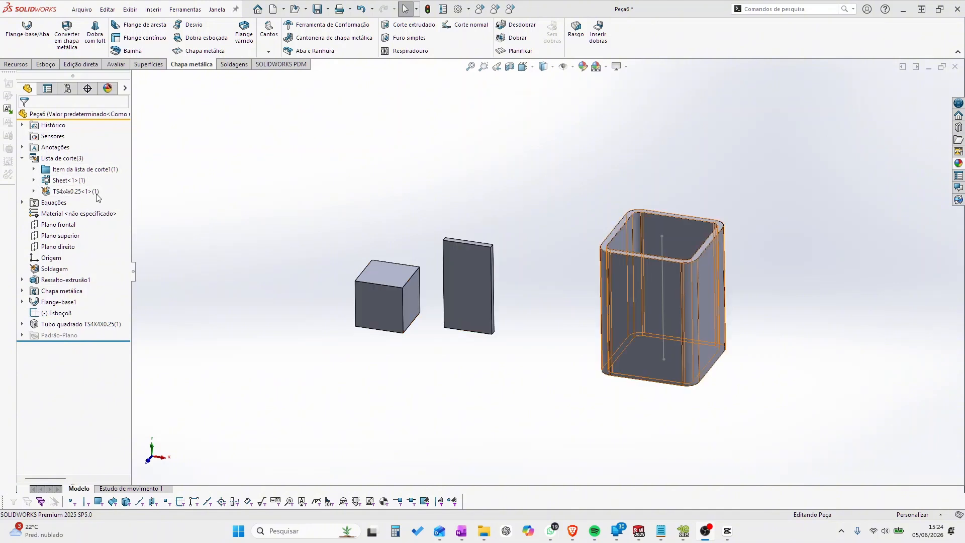
# Select the cut list items for the cube, the sheet and the TS4x4x0.25 tube to check which body each represents
pyautogui.click(52, 170)
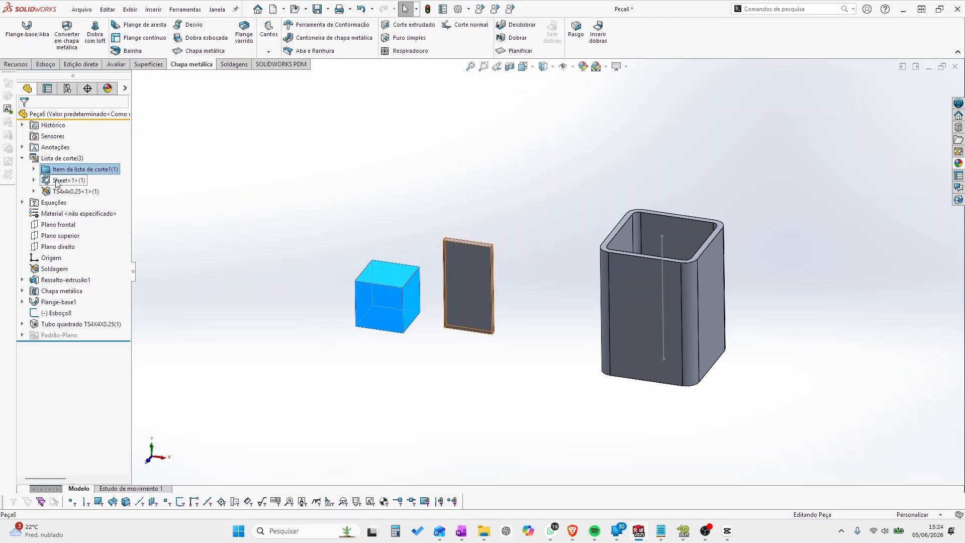
pyautogui.click(60, 182)
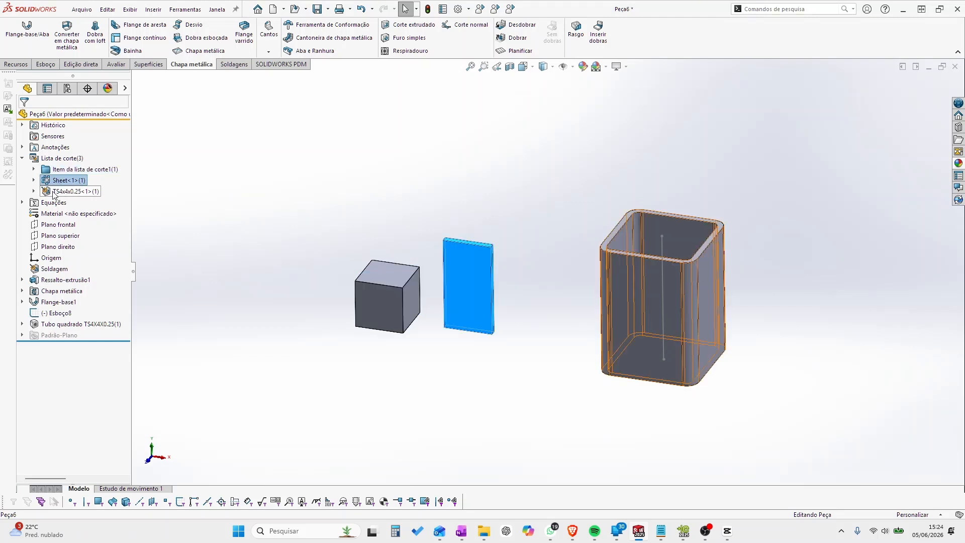
pyautogui.click(54, 193)
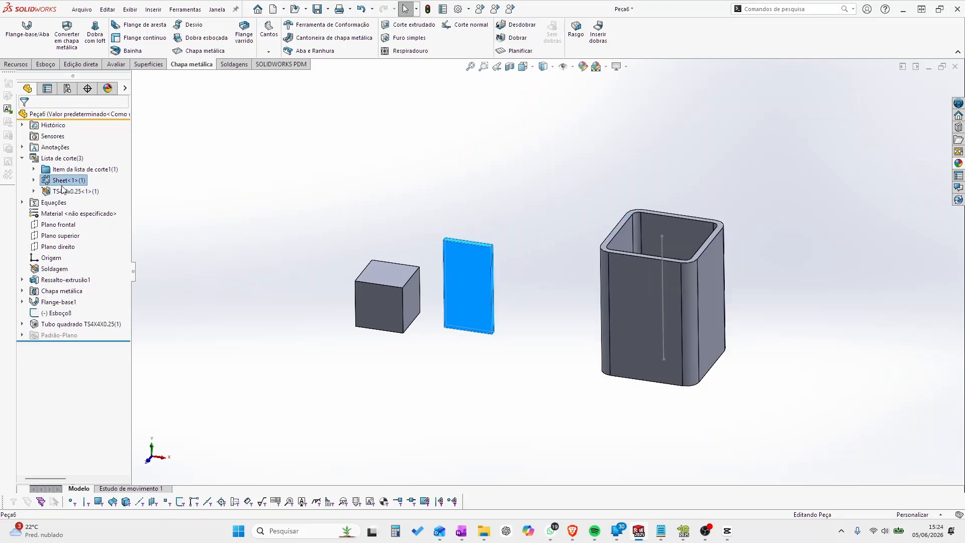
pyautogui.click(55, 170)
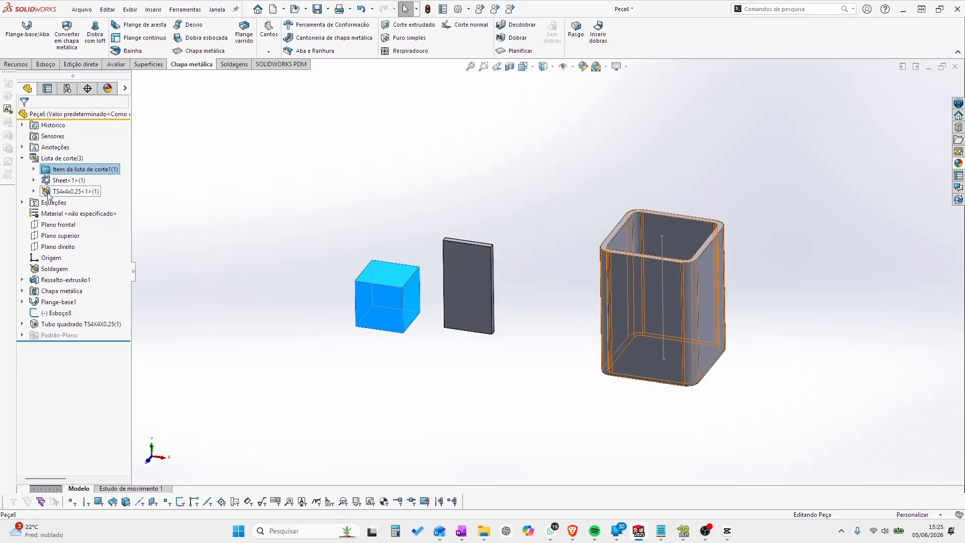
pyautogui.click(60, 192)
pyautogui.click(63, 180)
pyautogui.click(66, 169)
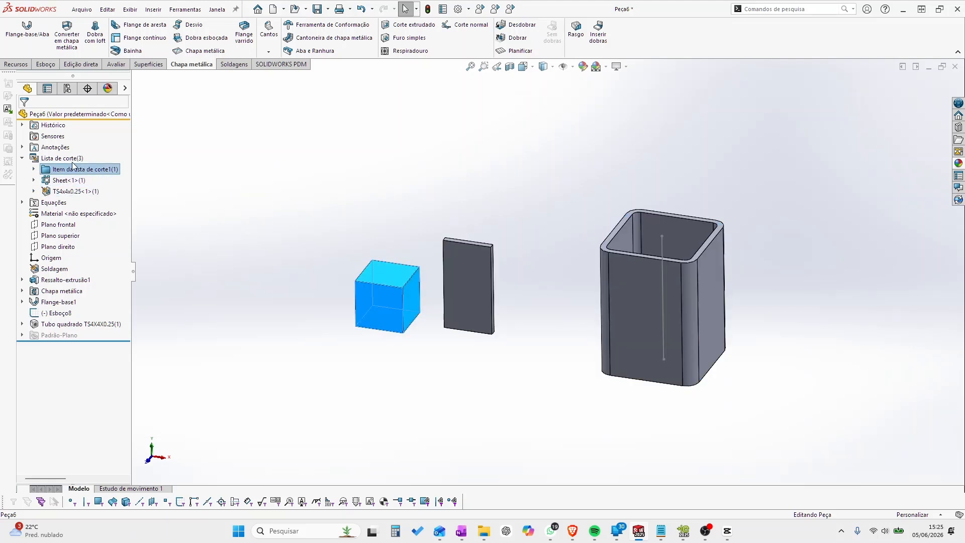
pyautogui.click(169, 193)
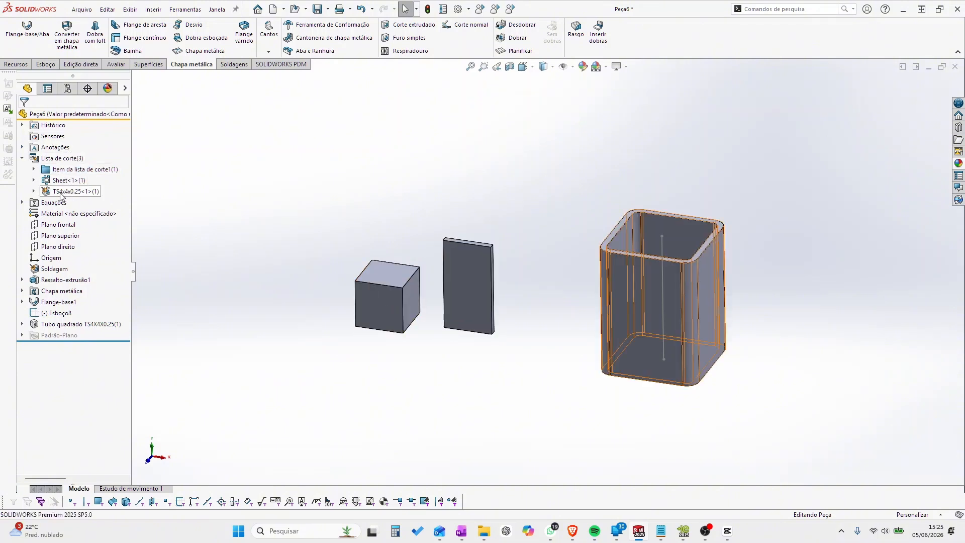
# Open the properties of the TS4x4x0.25 cut list item, review its length, angle, material and quantity, and close them without changes
pyautogui.click(66, 193)
pyautogui.rightClick(67, 192)
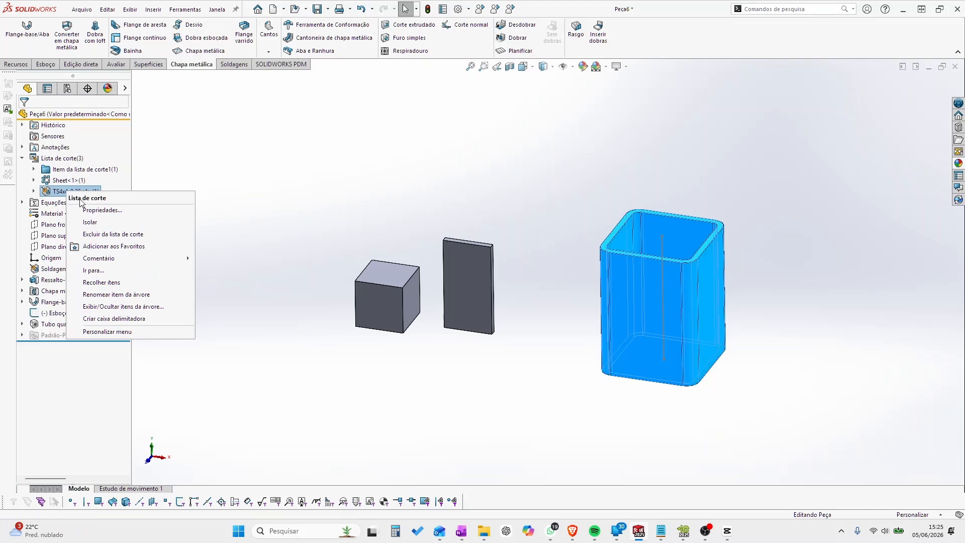
pyautogui.click(89, 210)
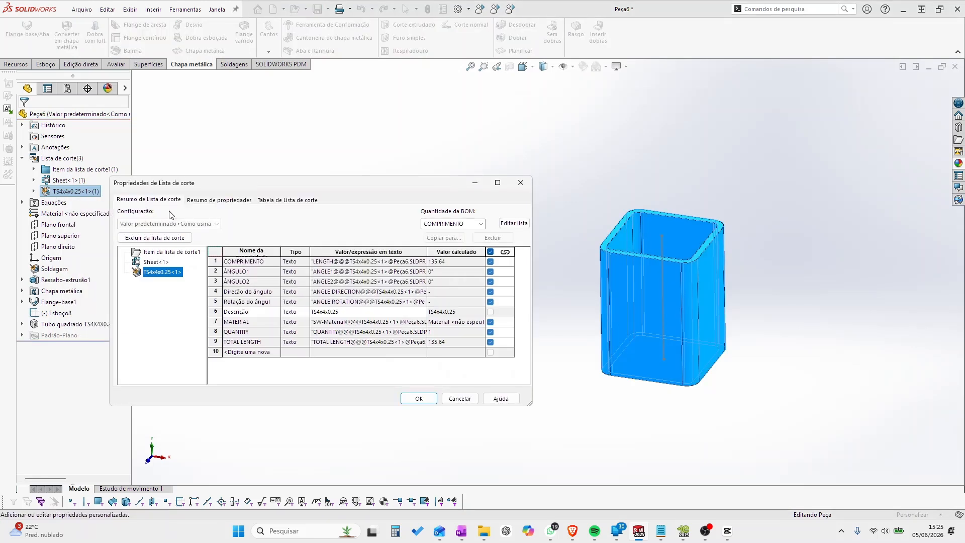
pyautogui.moveTo(258, 183); pyautogui.dragTo(436, 174)
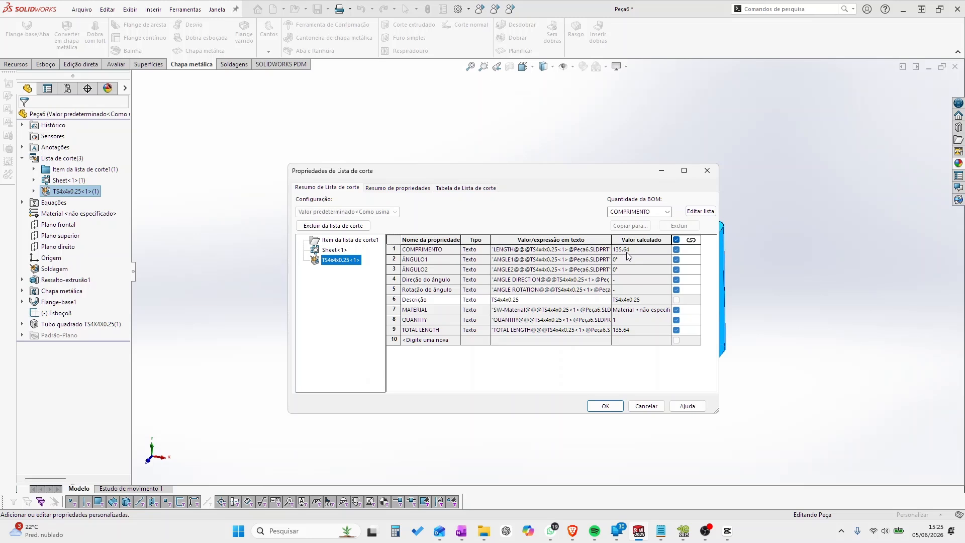
pyautogui.click(646, 406)
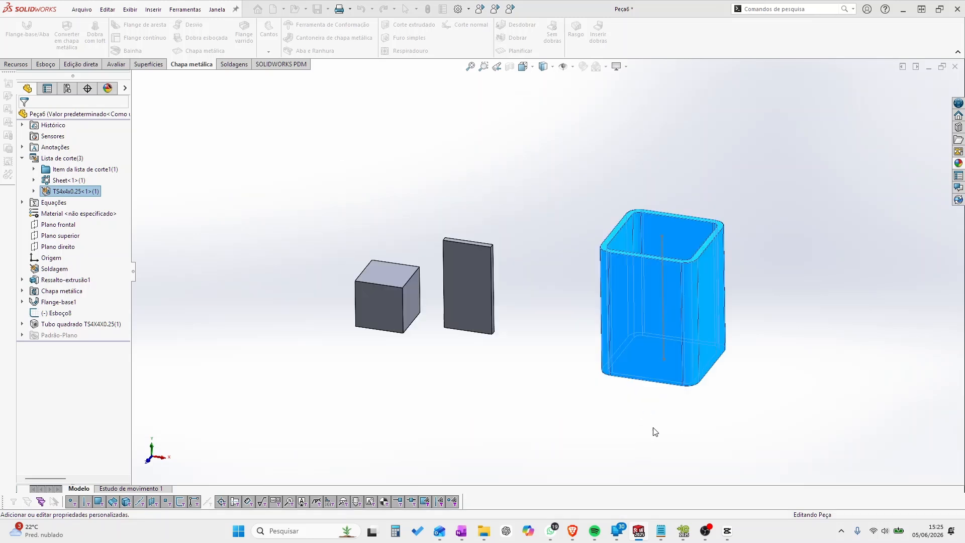
# Edit the square tube's path sketch, dimension its vertical line to 203 mm, and rebuild the part
pyautogui.click(646, 297)
pyautogui.click(61, 312)
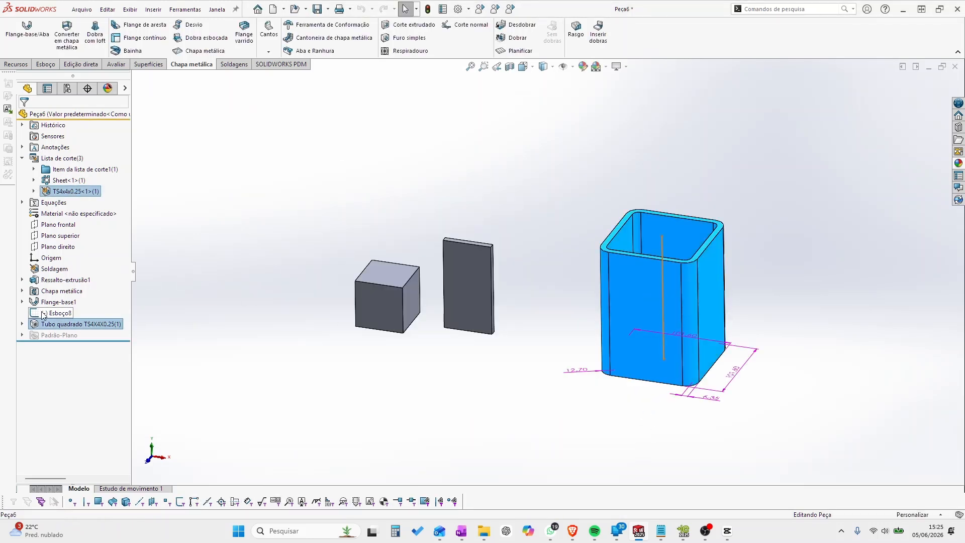
pyautogui.click(51, 280)
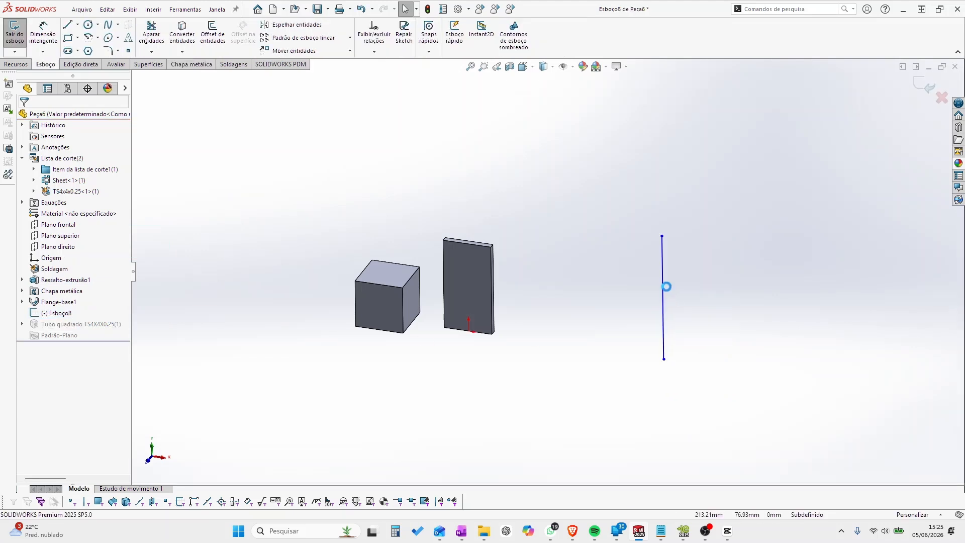
pyautogui.press('d')
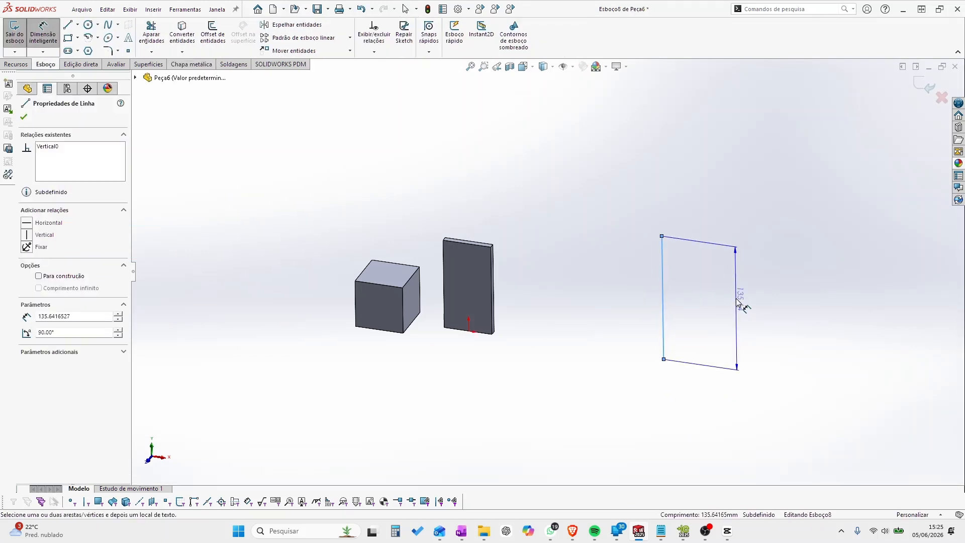
pyautogui.click(744, 305)
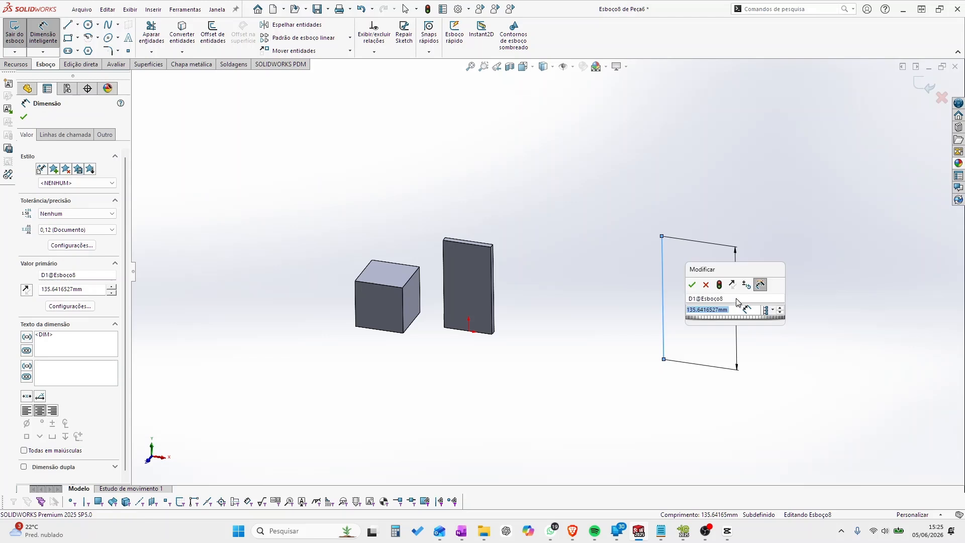
pyautogui.write('203')
pyautogui.press('Return')
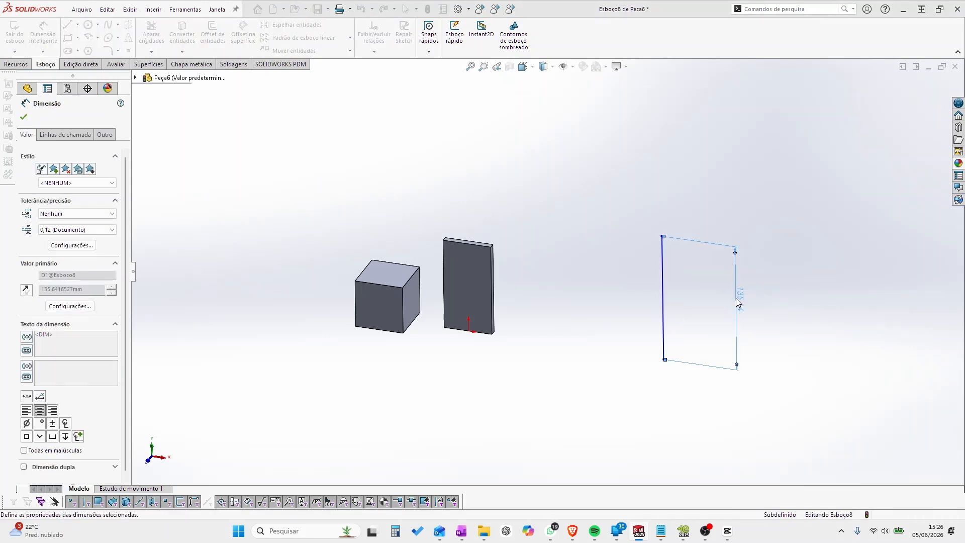
pyautogui.hotkey('ctrl', 'b')
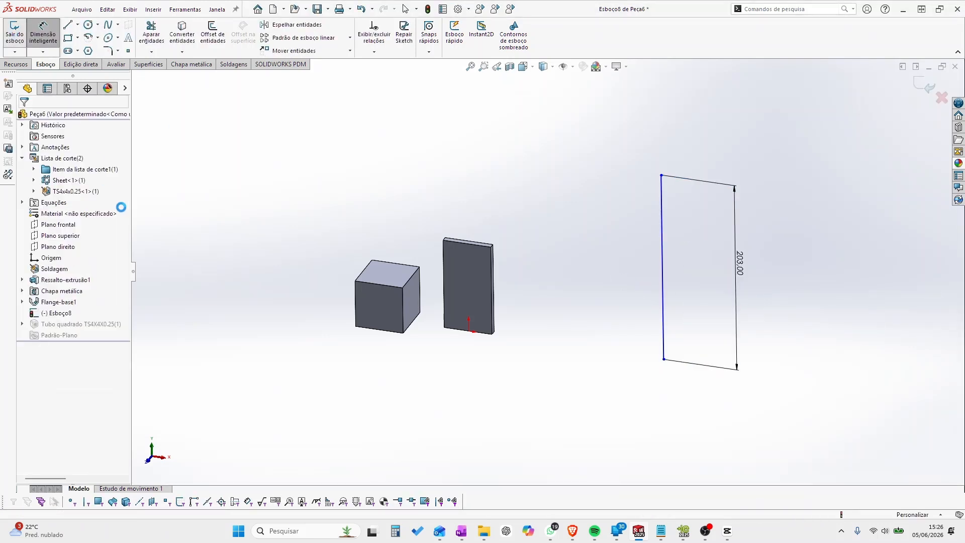
# Open the TS4x4x0.25 cut list item's properties, review its length and total length, and close them without changes
pyautogui.rightClick(71, 192)
pyautogui.click(100, 211)
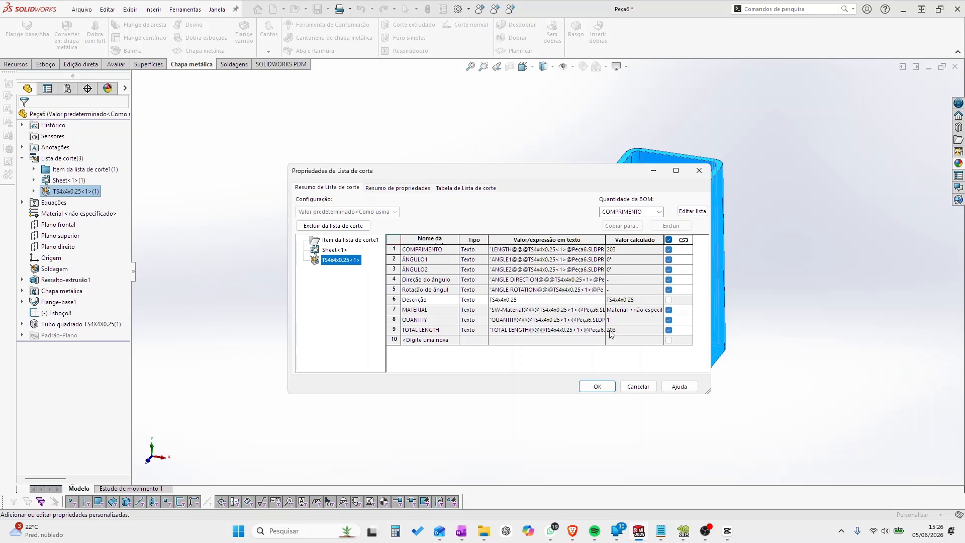
pyautogui.click(638, 386)
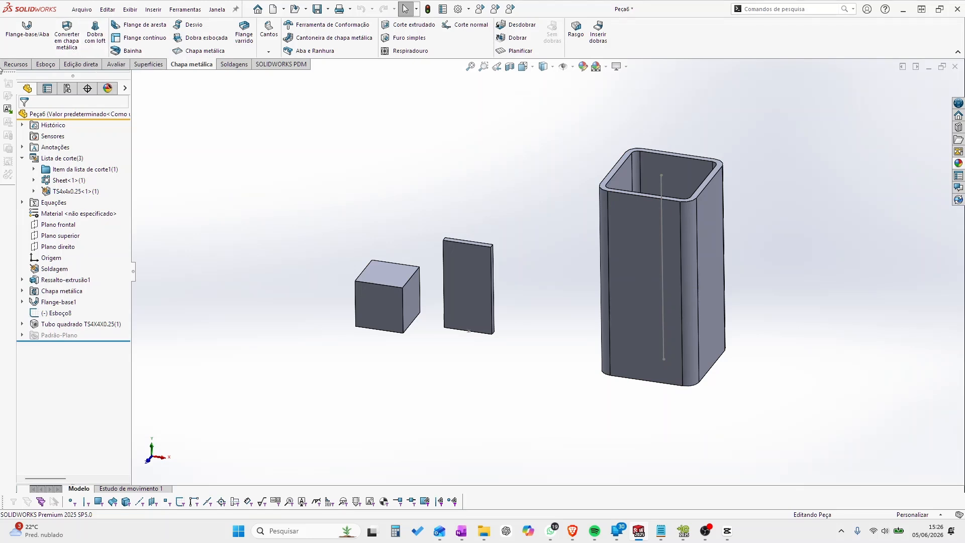
# Create a linear pattern of the square tube body with 2 instances spaced 150 mm apart, using the tube's side face as direction
pyautogui.click(21, 63)
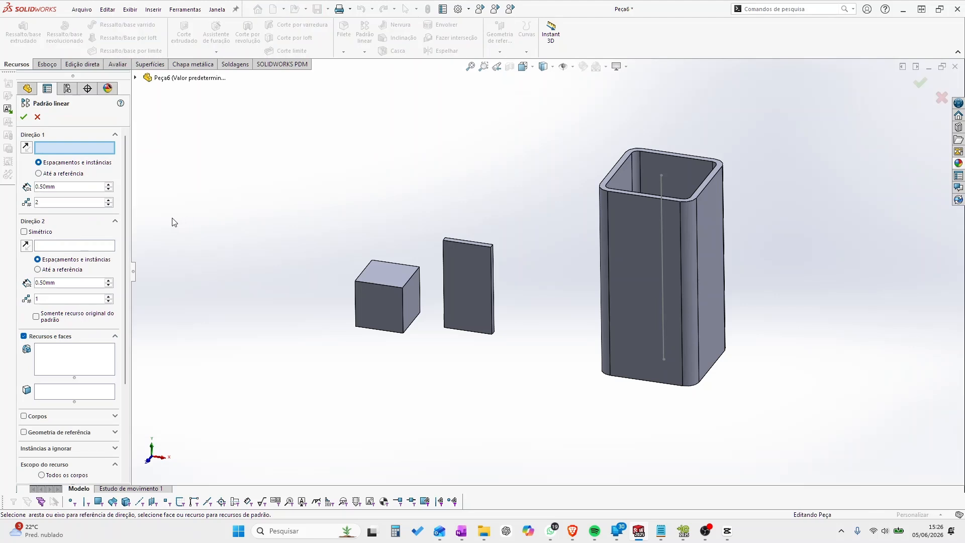
pyautogui.click(24, 416)
pyautogui.click(637, 261)
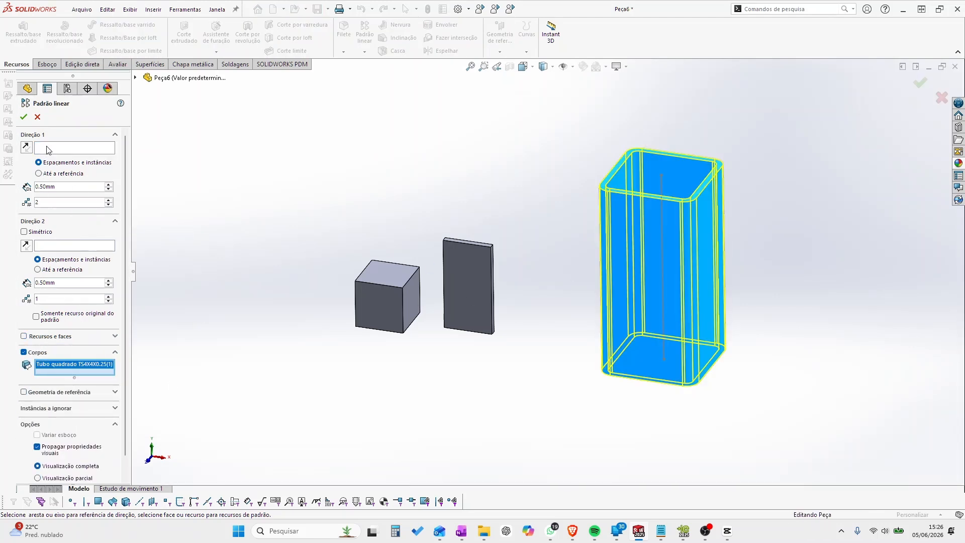
pyautogui.click(705, 222)
pyautogui.doubleClick(105, 188)
pyautogui.write('1000')
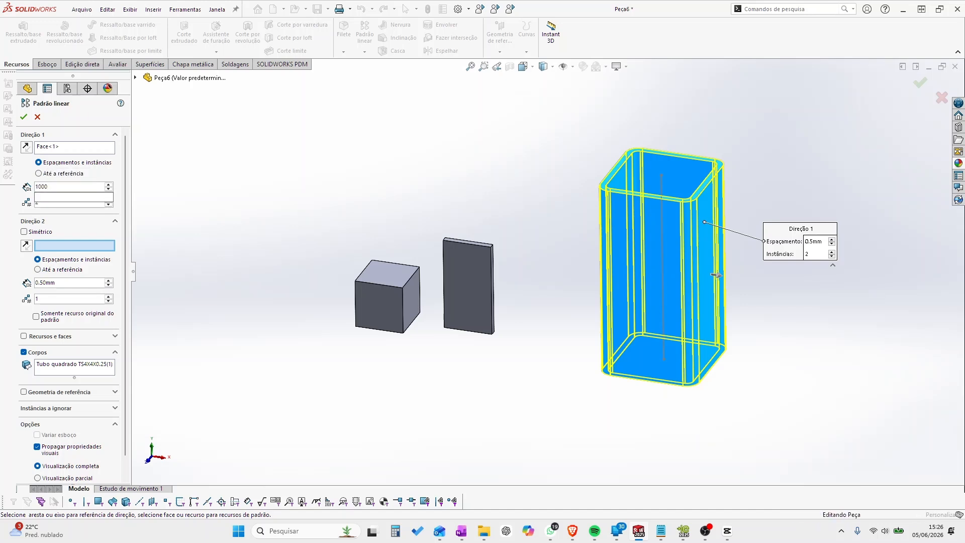
pyautogui.press('Return')
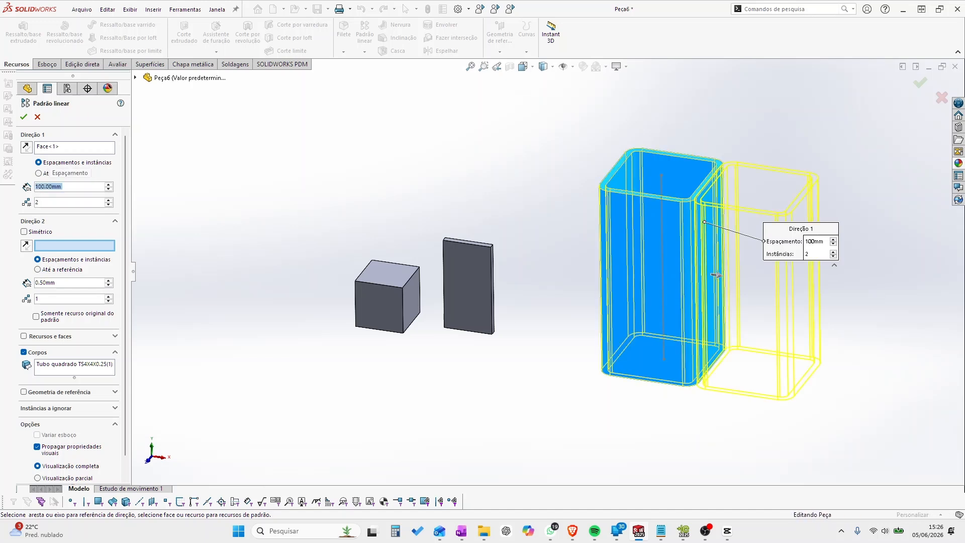
pyautogui.write('150')
pyautogui.press('Return')
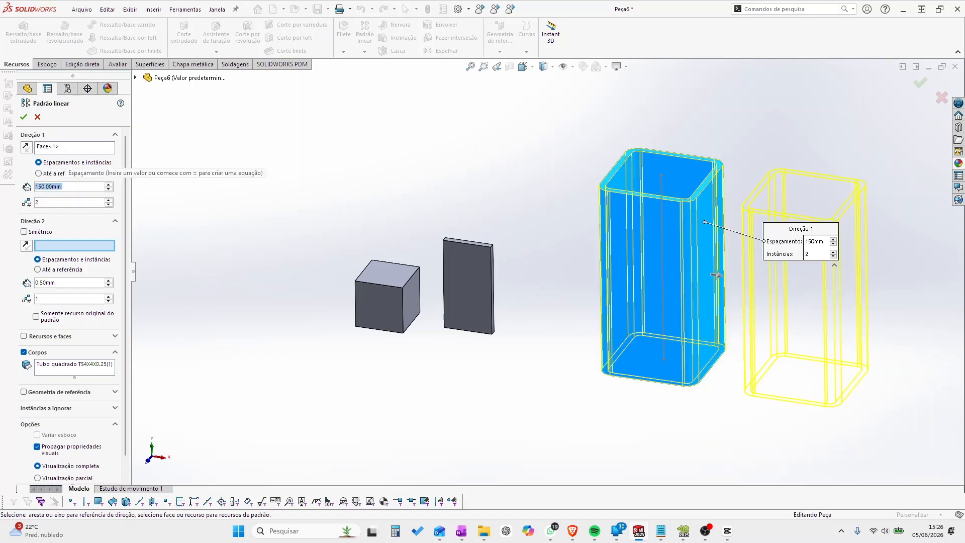
pyautogui.click(23, 117)
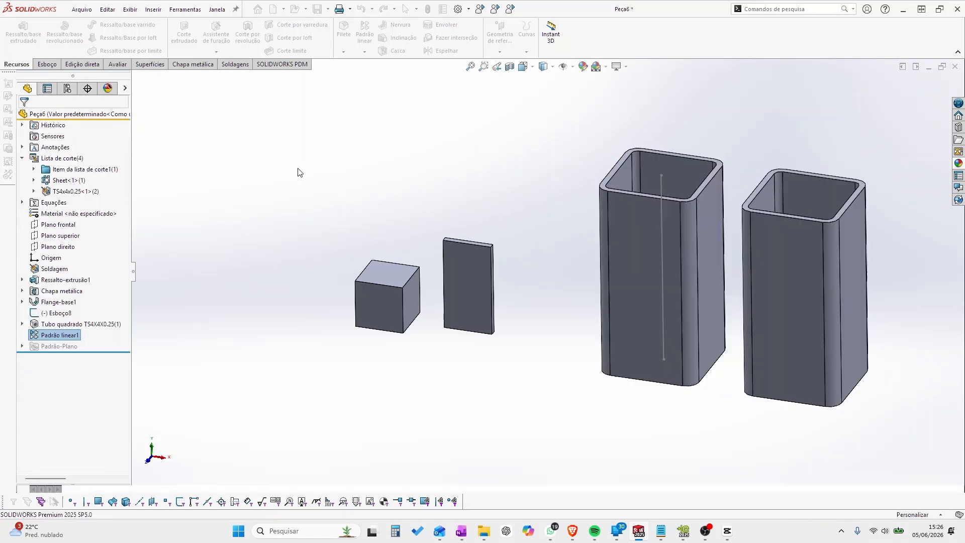
# Open the cut list properties and compare the patterned tube's quantity and total length with the sheet's and cube's properties, enlarging the dialog
pyautogui.rightClick(82, 191)
pyautogui.click(104, 209)
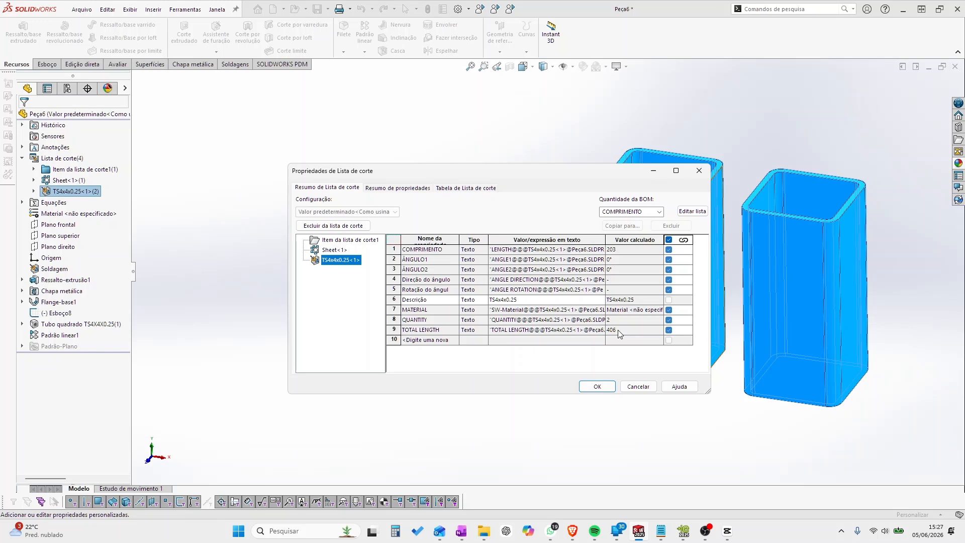
pyautogui.click(334, 250)
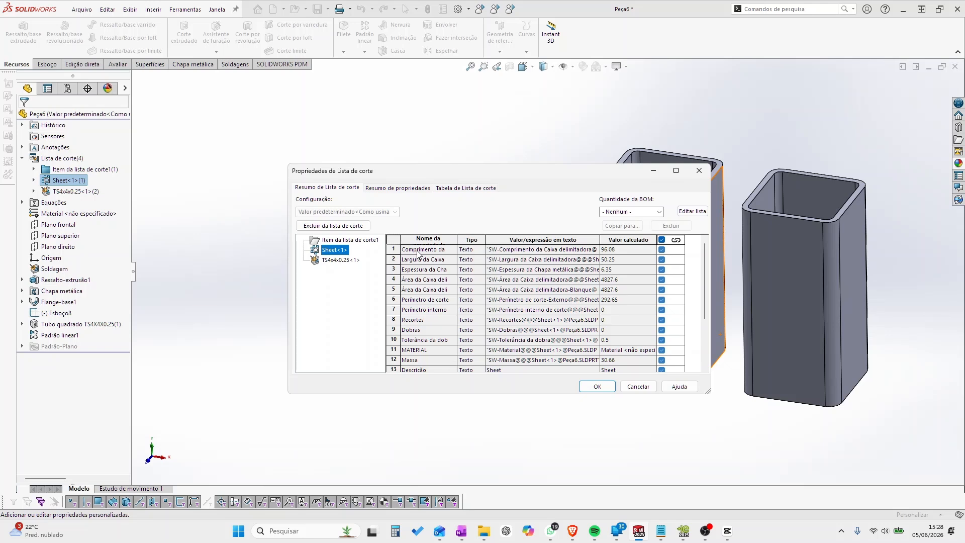
pyautogui.click(351, 241)
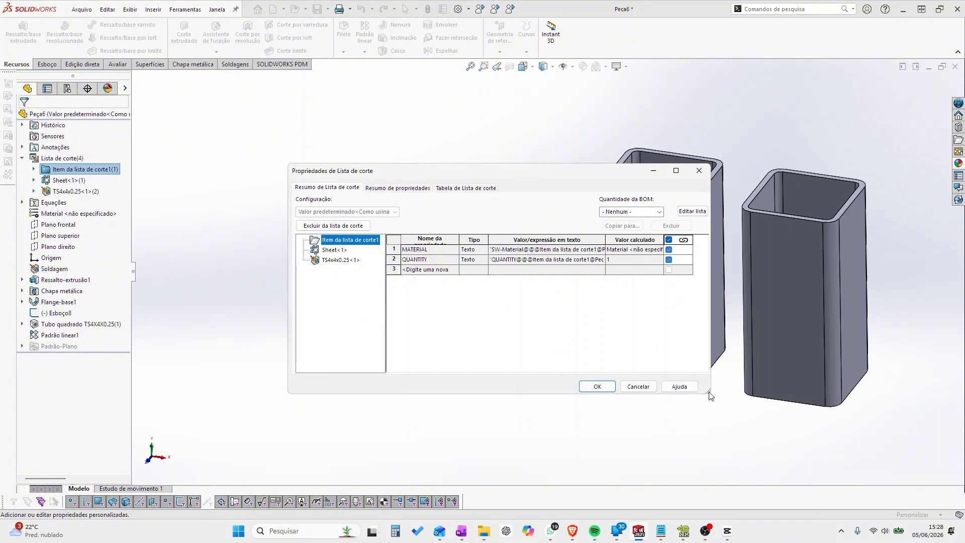
pyautogui.moveTo(709, 391); pyautogui.dragTo(764, 465)
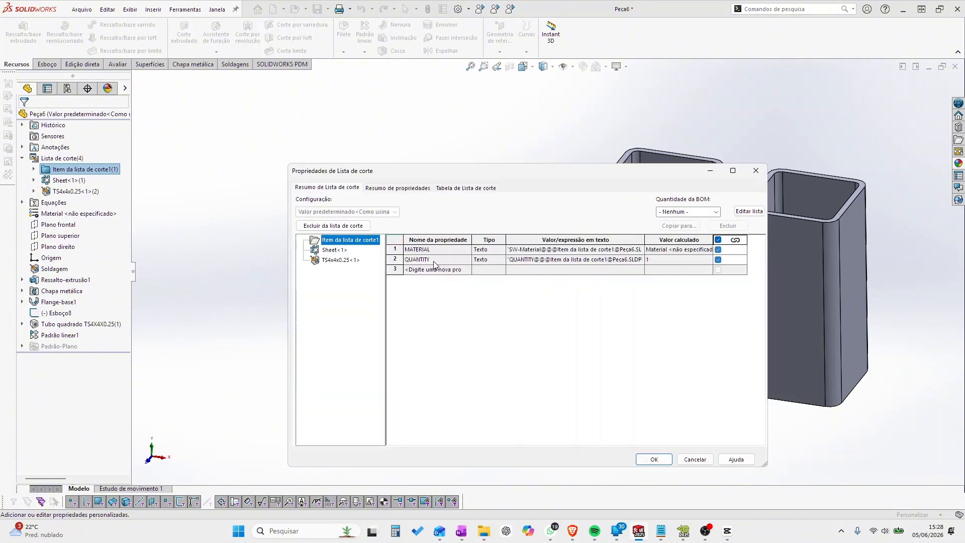